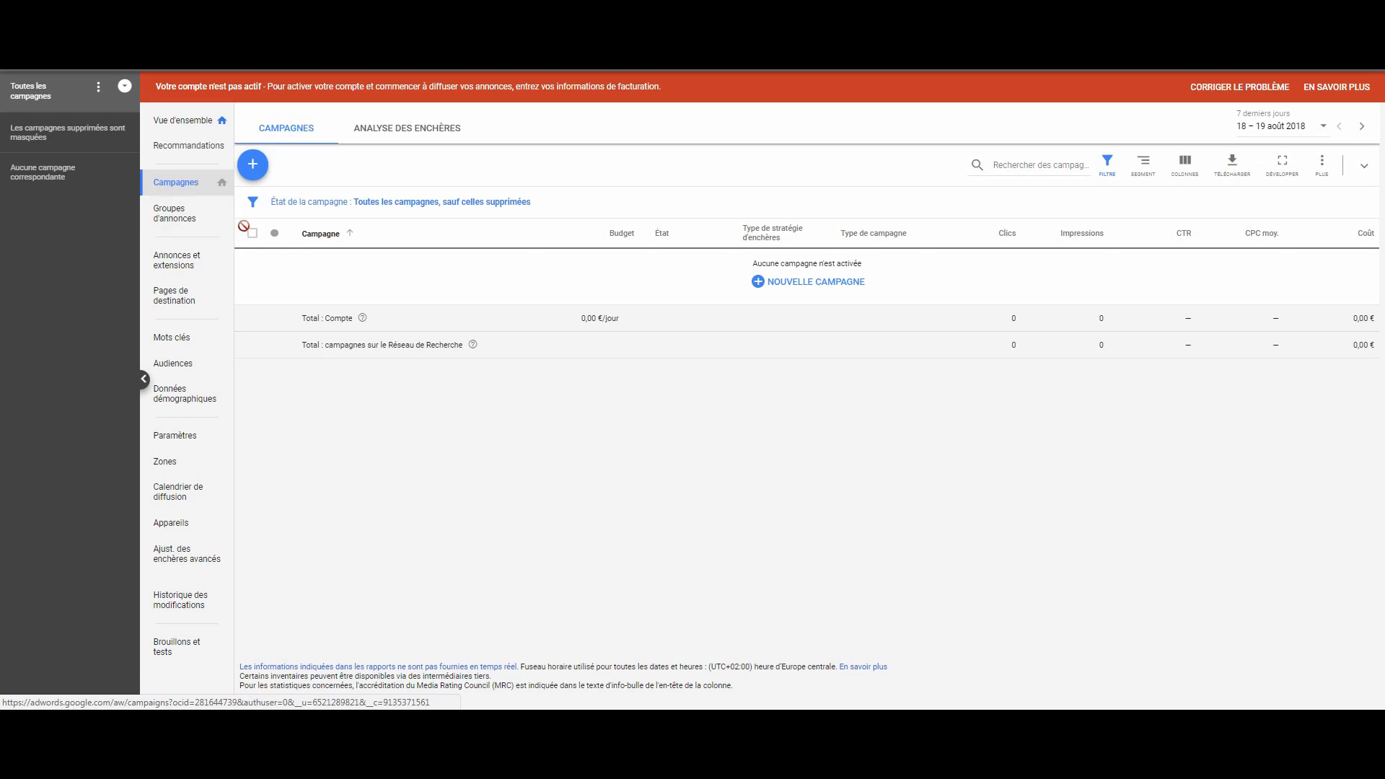
- Start creating a new campaign from the campaigns page
left_click(252, 166)
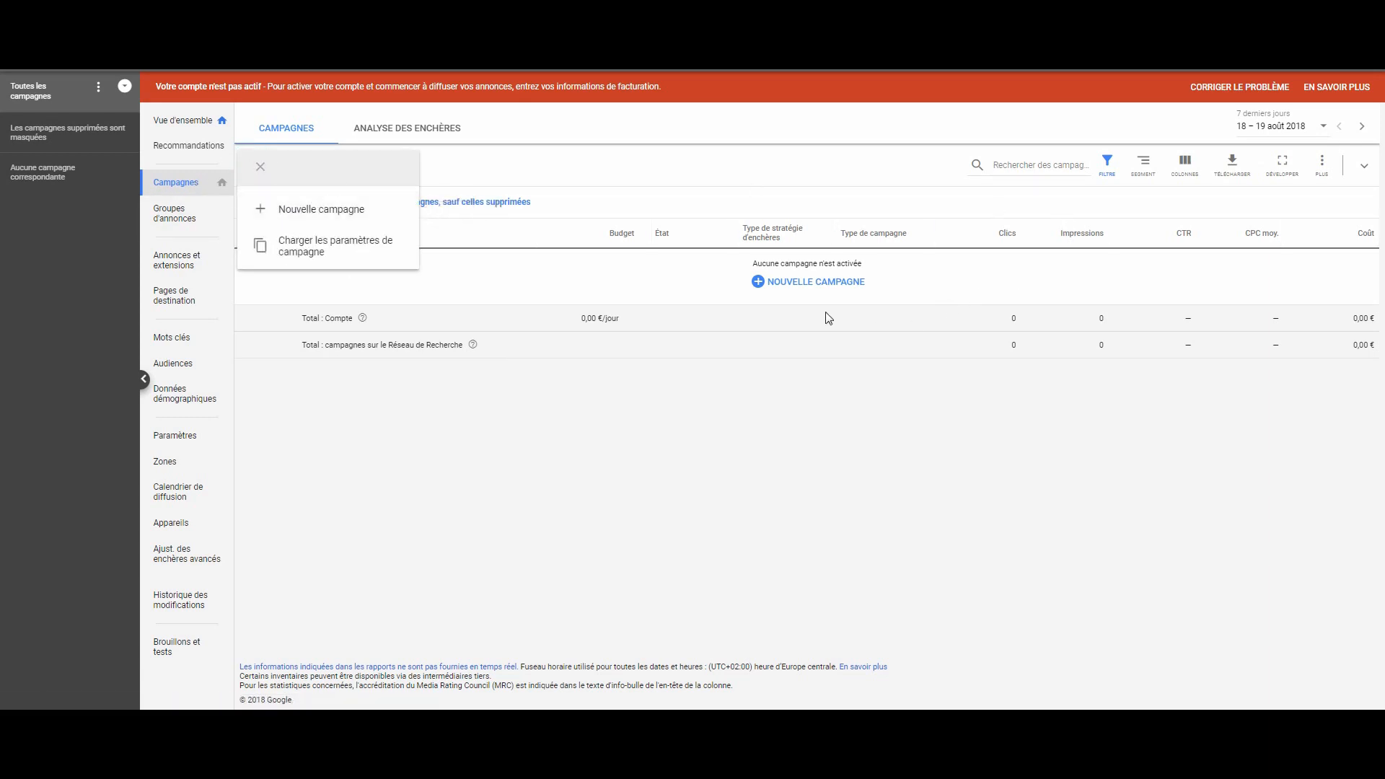
left_click(810, 286)
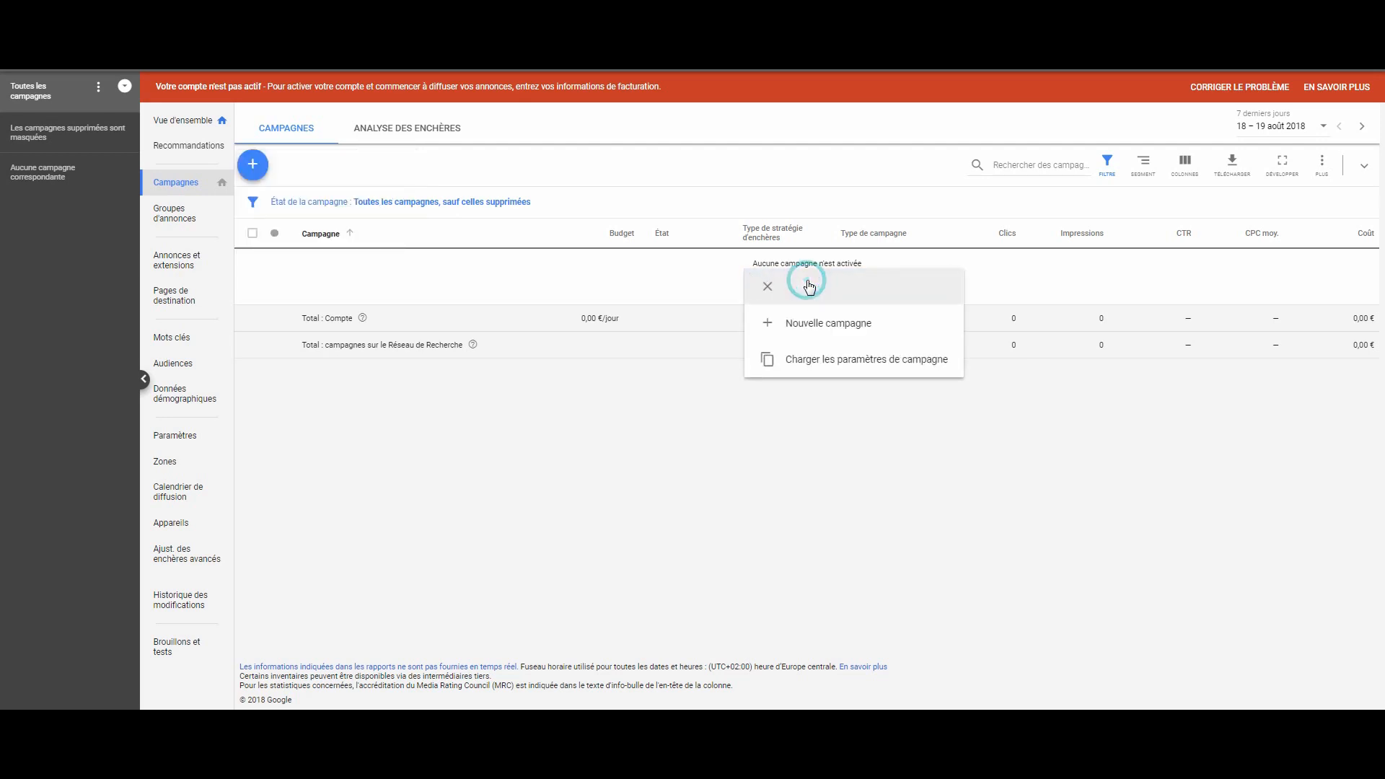
left_click(254, 163)
left_click(331, 215)
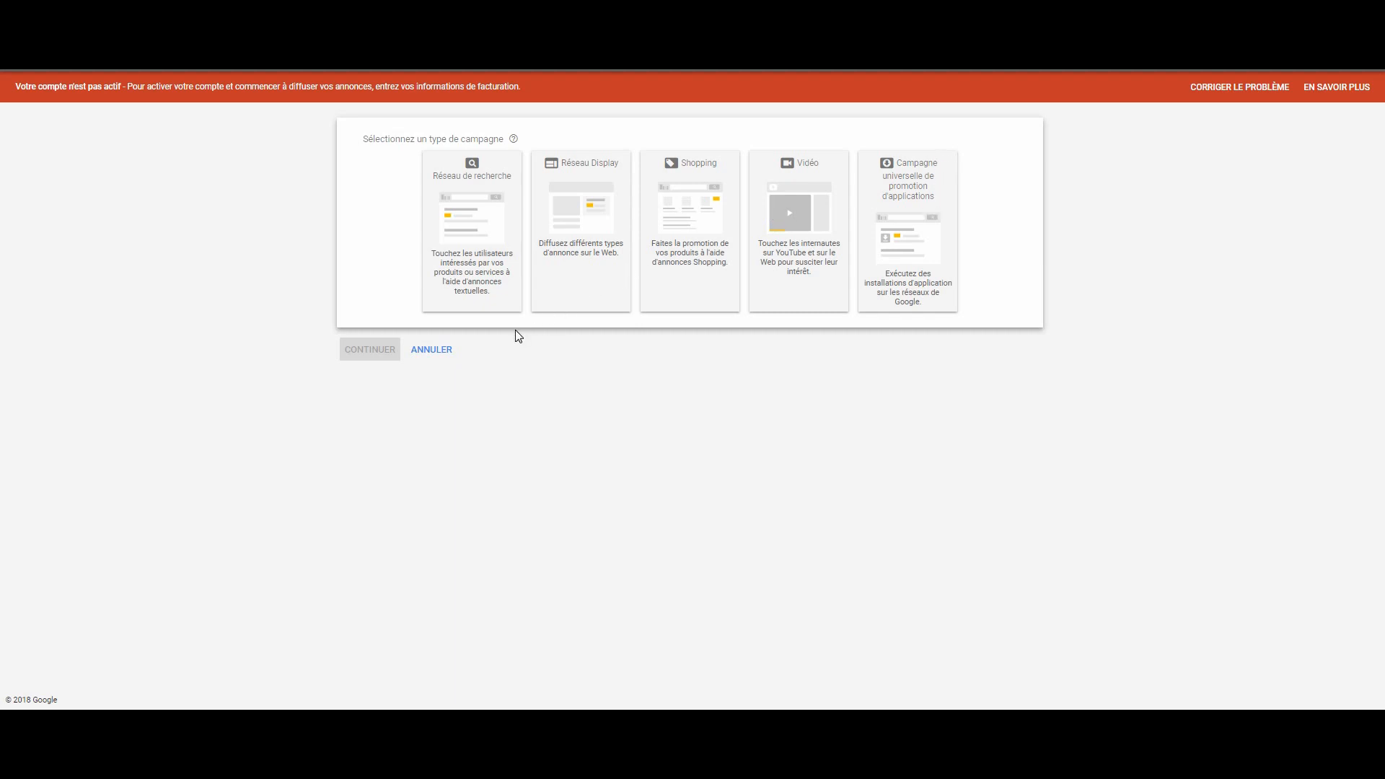
- Choose a Réseau de recherche campaign with the Prospects objective, reached through Visites sur le site Web
left_click(508, 255)
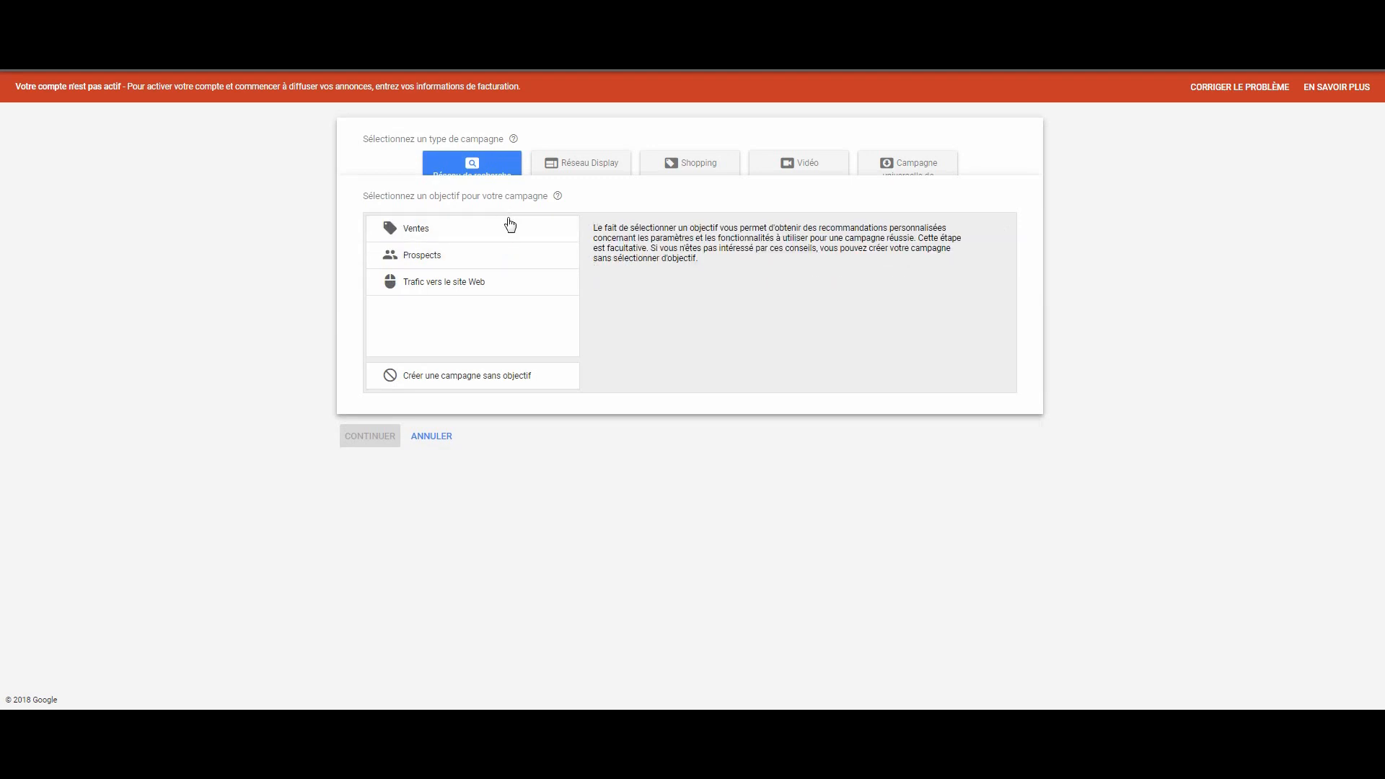
left_click(508, 268)
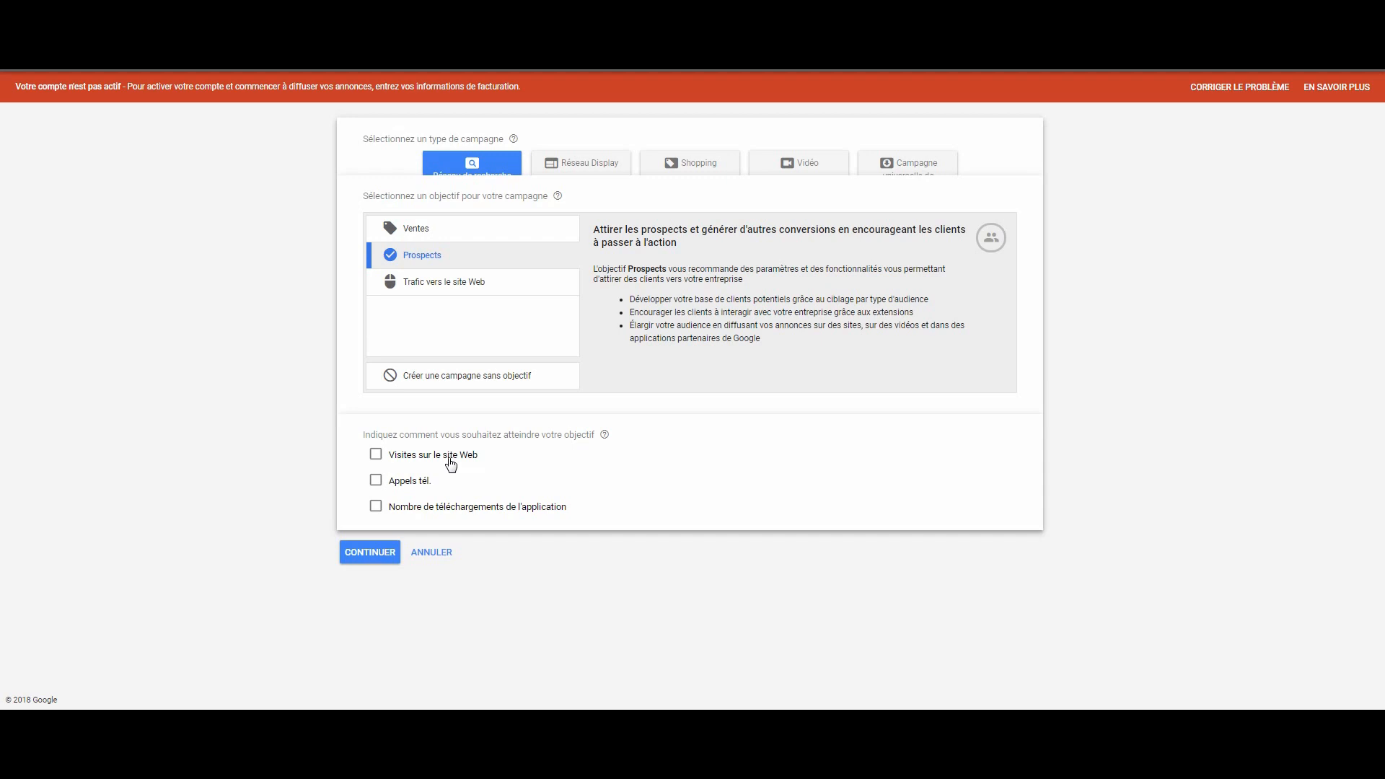
left_click(451, 464)
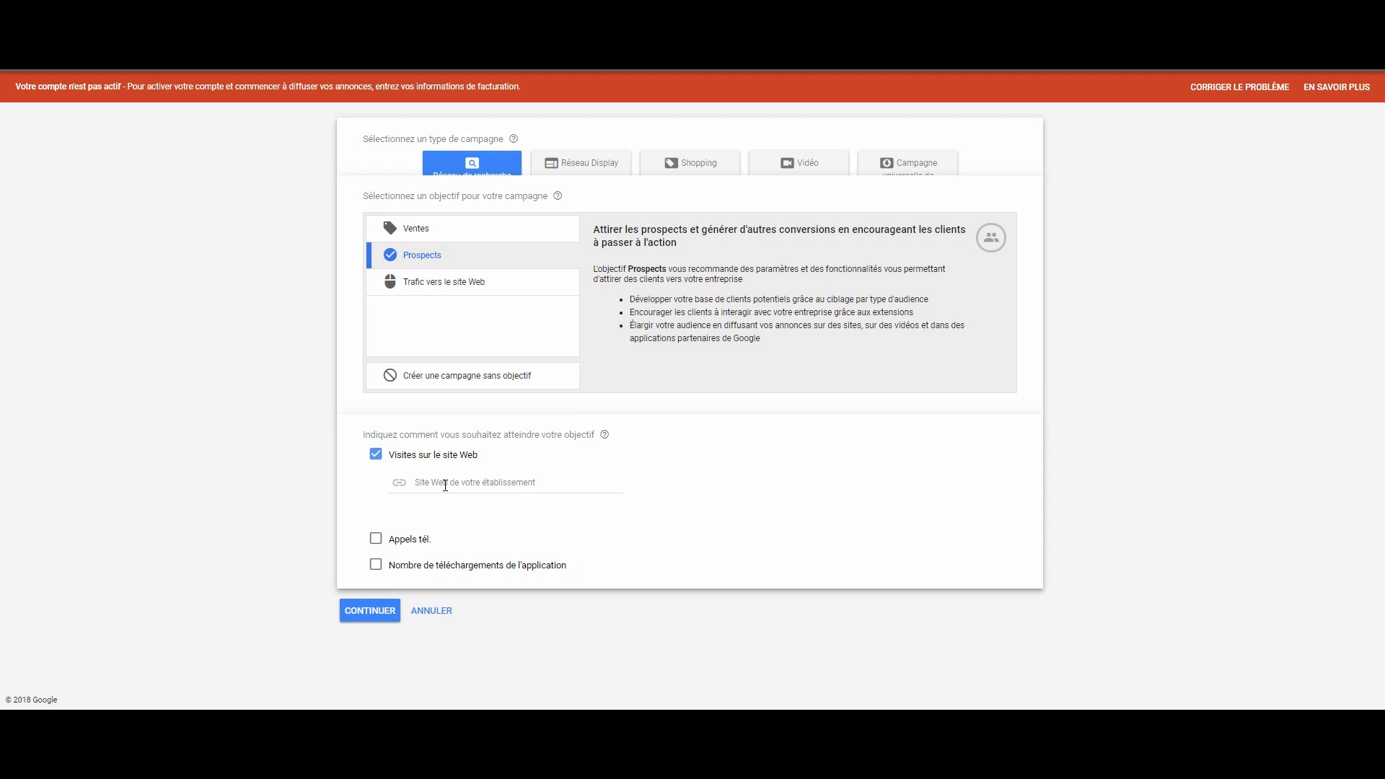
- Copy the site address Enleve-epaves-auto.fr from the Notepad note into the business website field and continue to the campaign settings
key("alt+Tab")
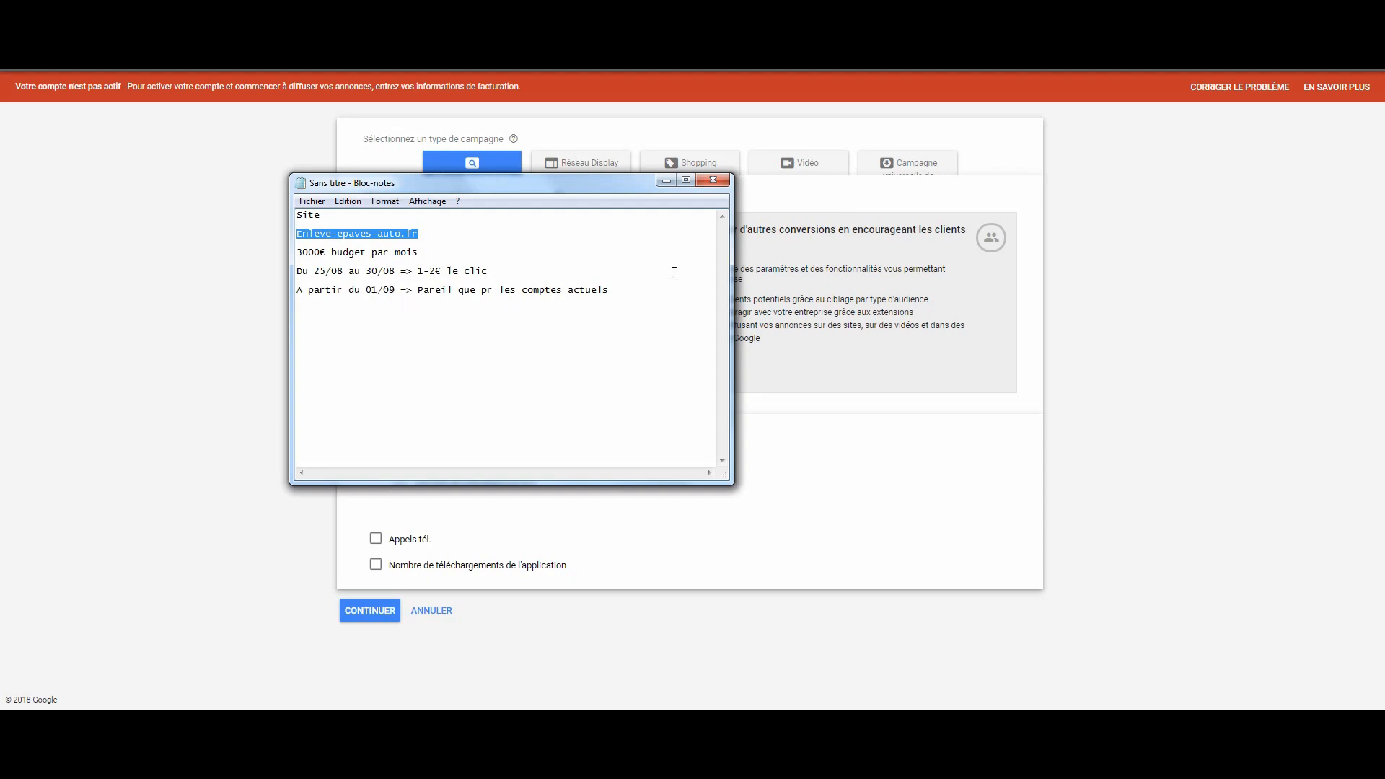
right_click(371, 234)
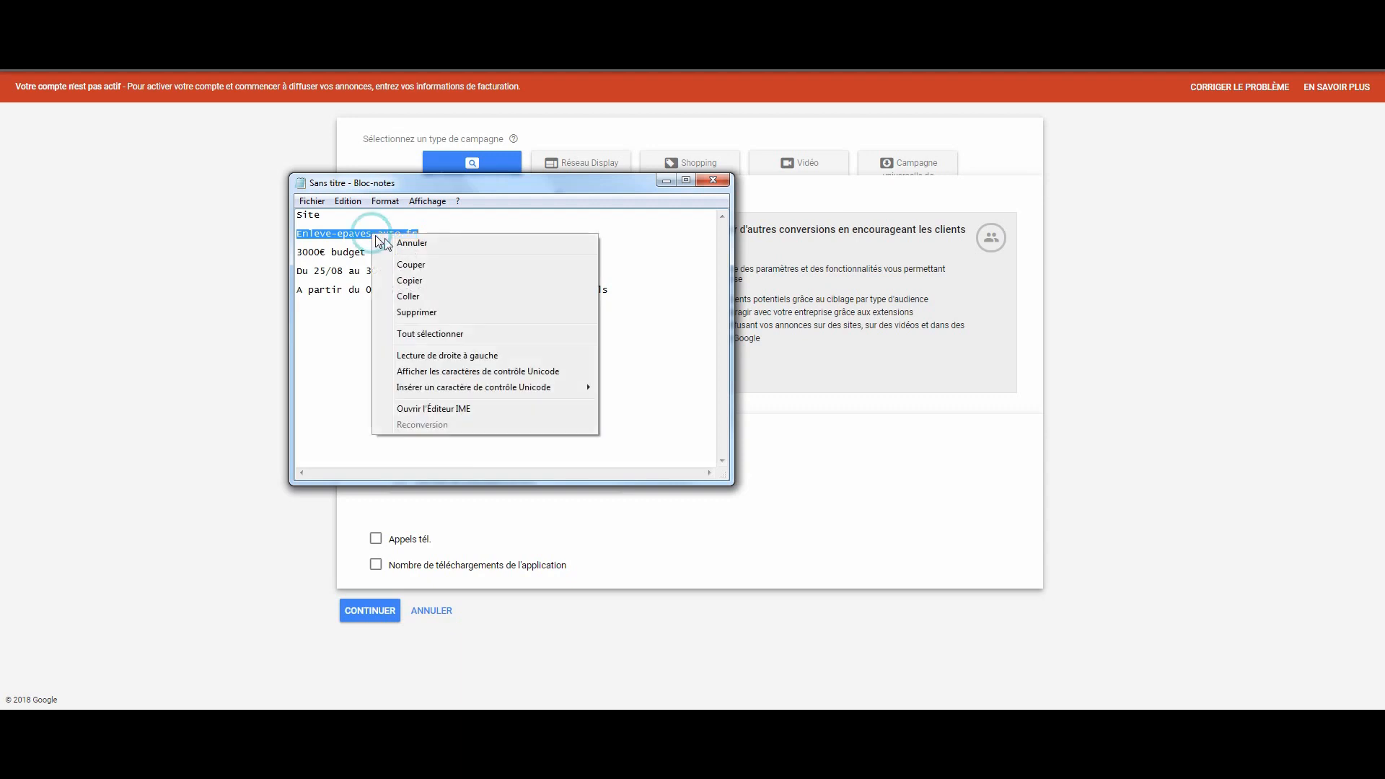
left_click(421, 283)
left_click(102, 278)
left_click(436, 485)
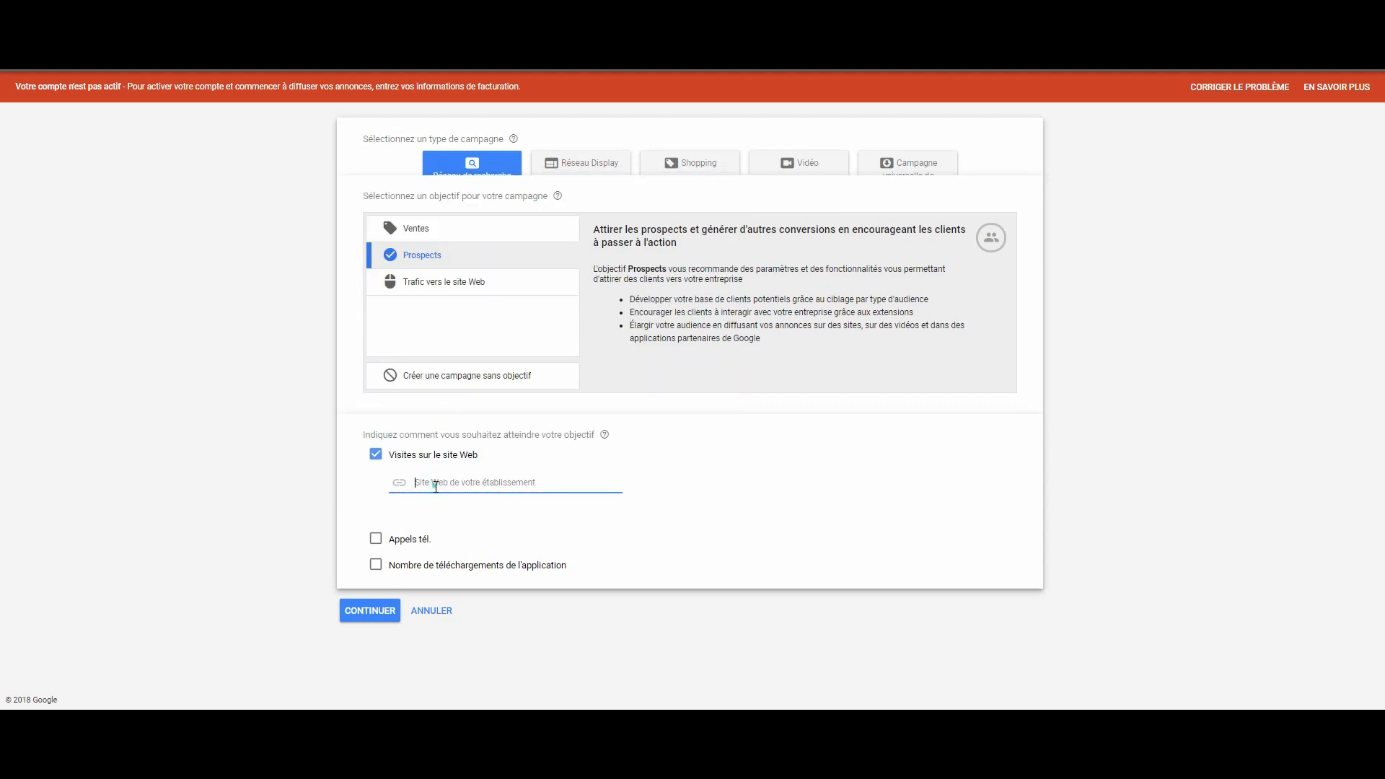
right_click(436, 484)
left_click(484, 336)
left_click(377, 615)
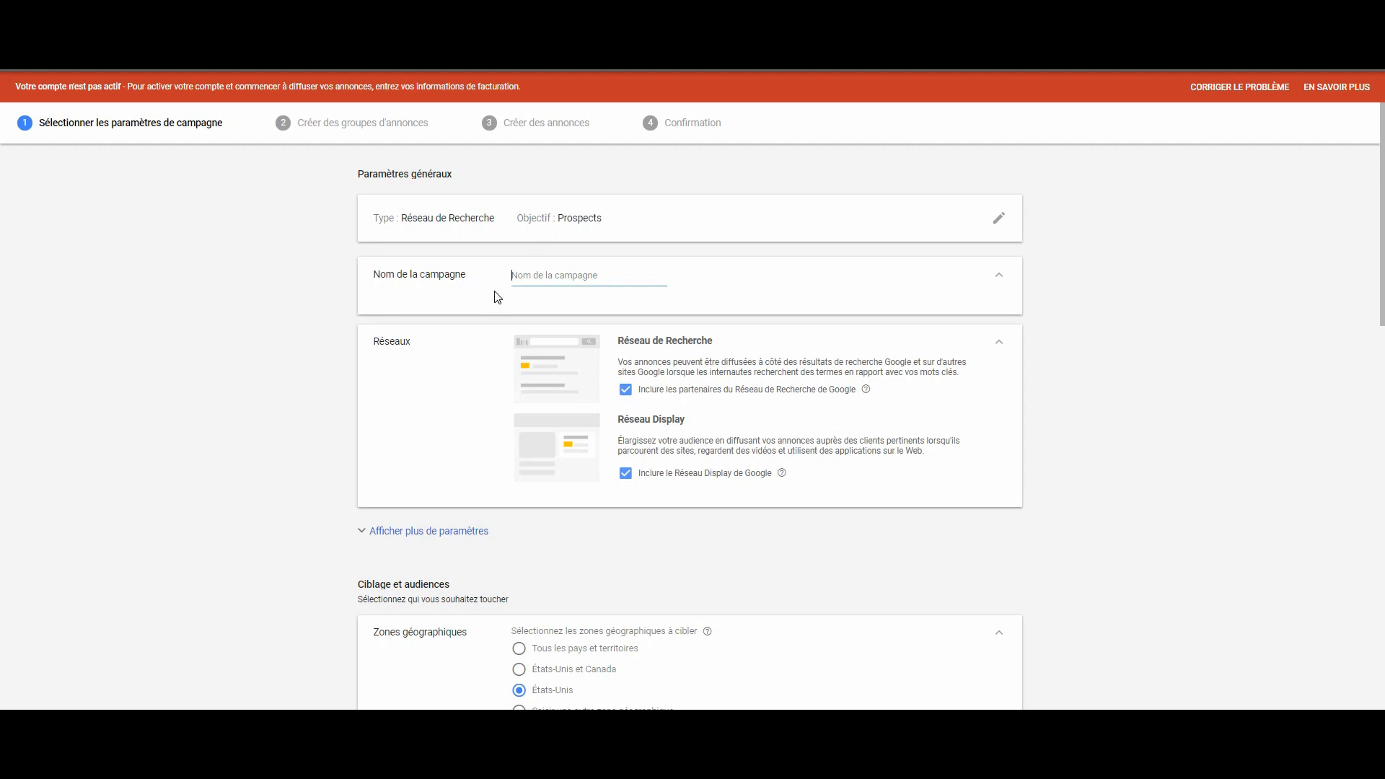
- Name the campaign "Enleve Auto FR SEARCH" and exclude the Google Display Network
left_click(514, 276)
key("Caps_Lock")
type("E")
key("Caps_Lock")
type("nleve")
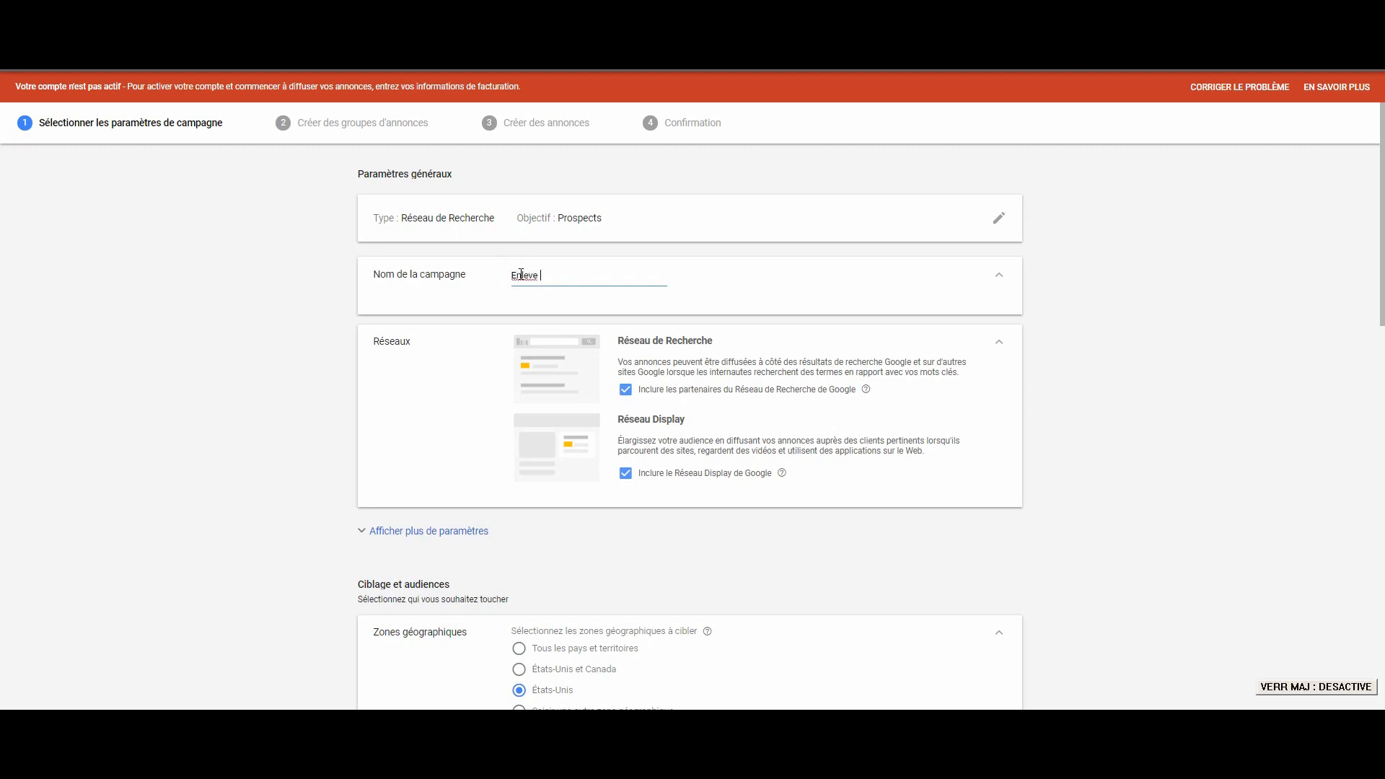
key("Caps_Lock")
type("A")
key("Caps_Lock")
type("uto")
key("Caps_Lock")
type("FR SEARCH")
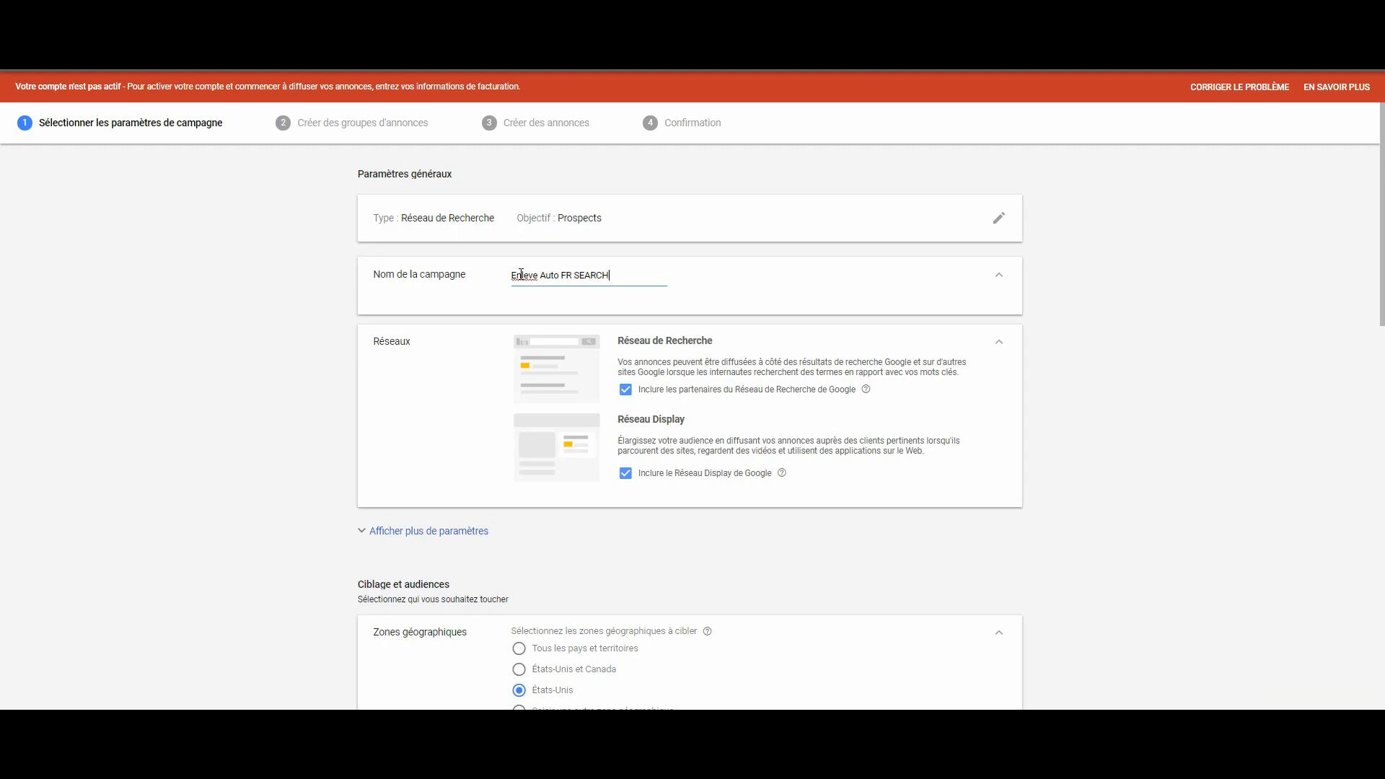
key("Caps_Lock")
left_click(627, 478)
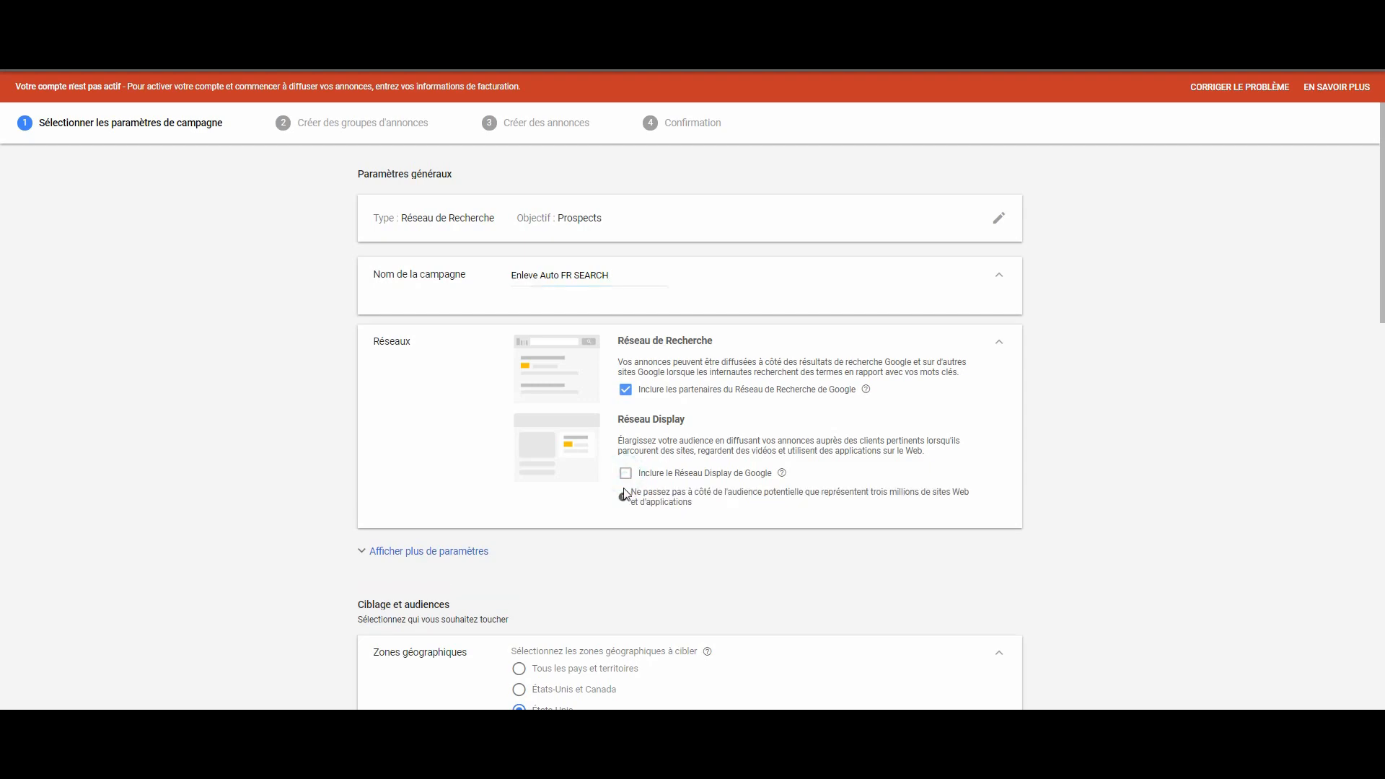
- Target the Île-de-France, France region in the campaign's geographic zones
scroll(597, 467, "down", 1)
scroll(597, 467, "down", 2)
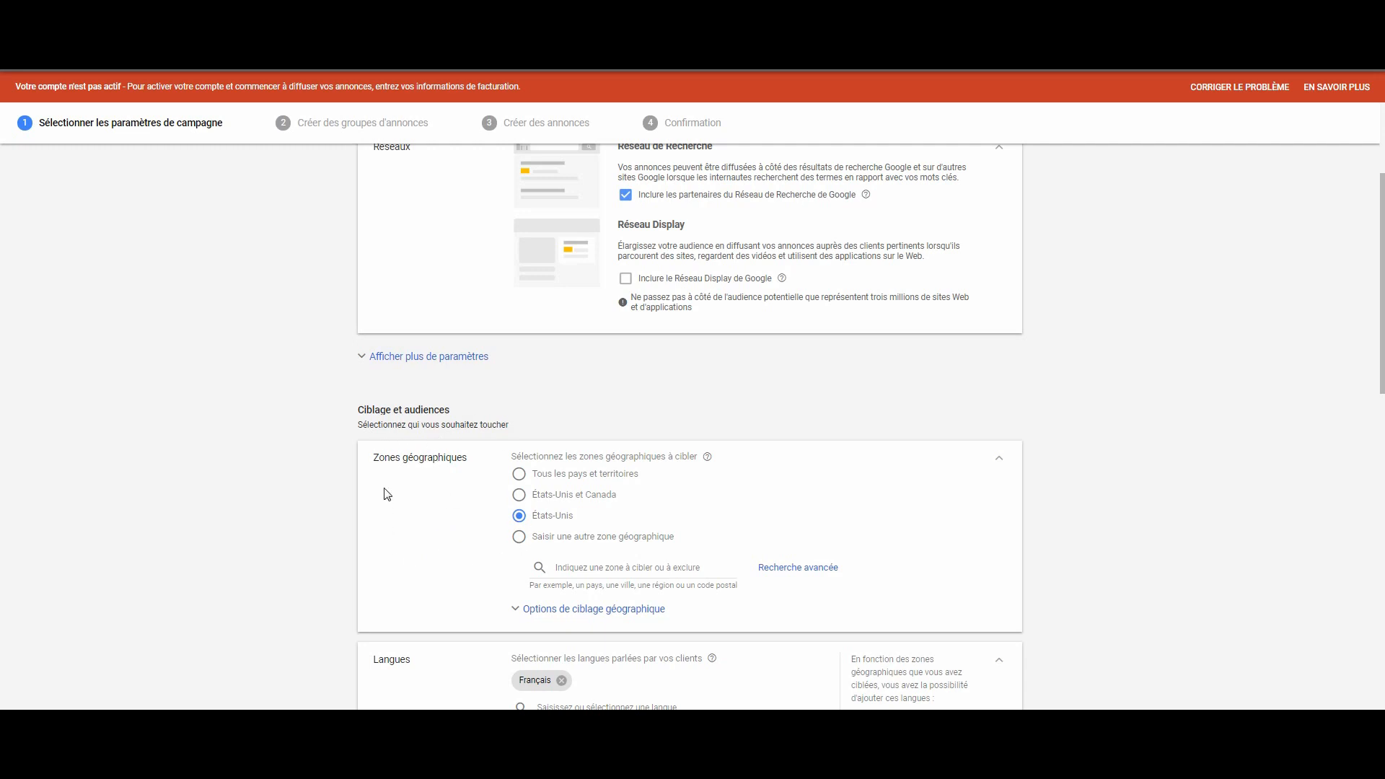
left_click(589, 571)
type("ile de france")
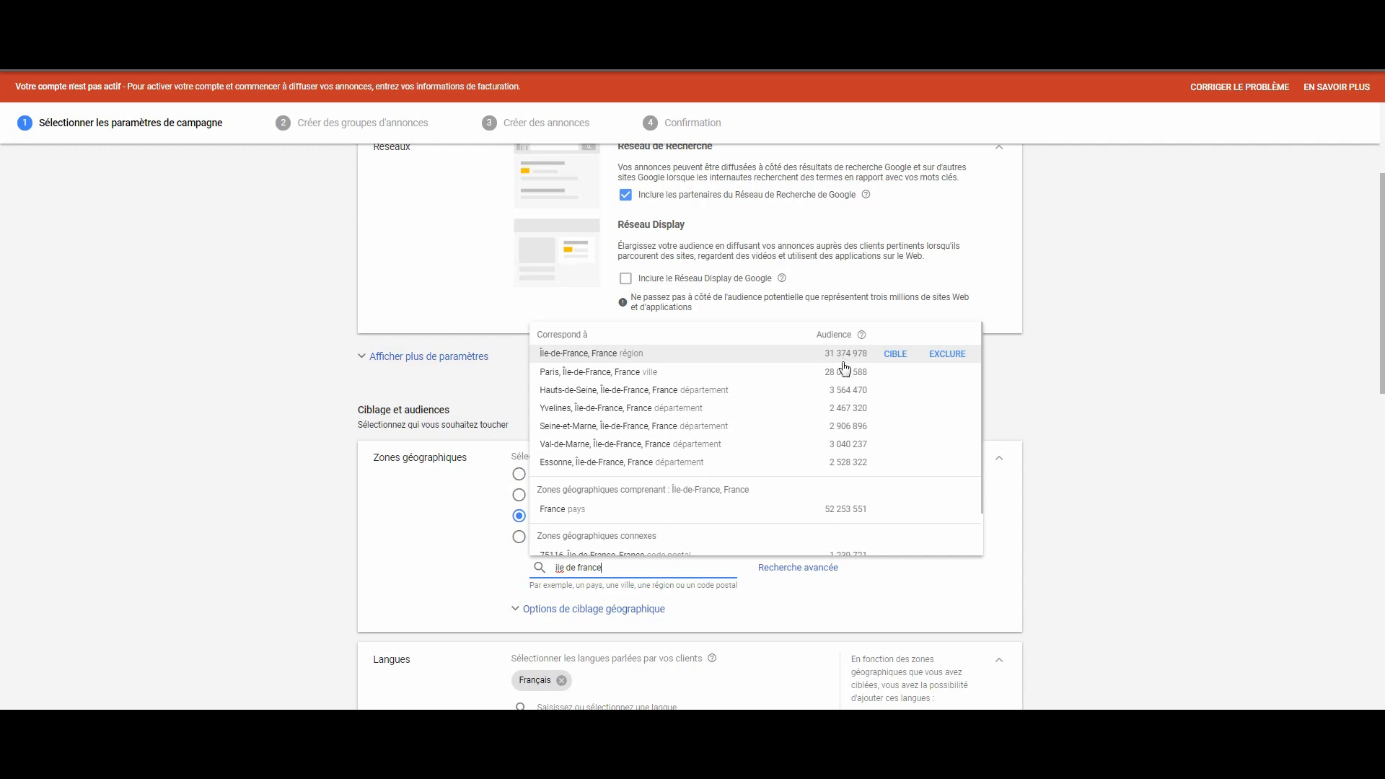
left_click(890, 357)
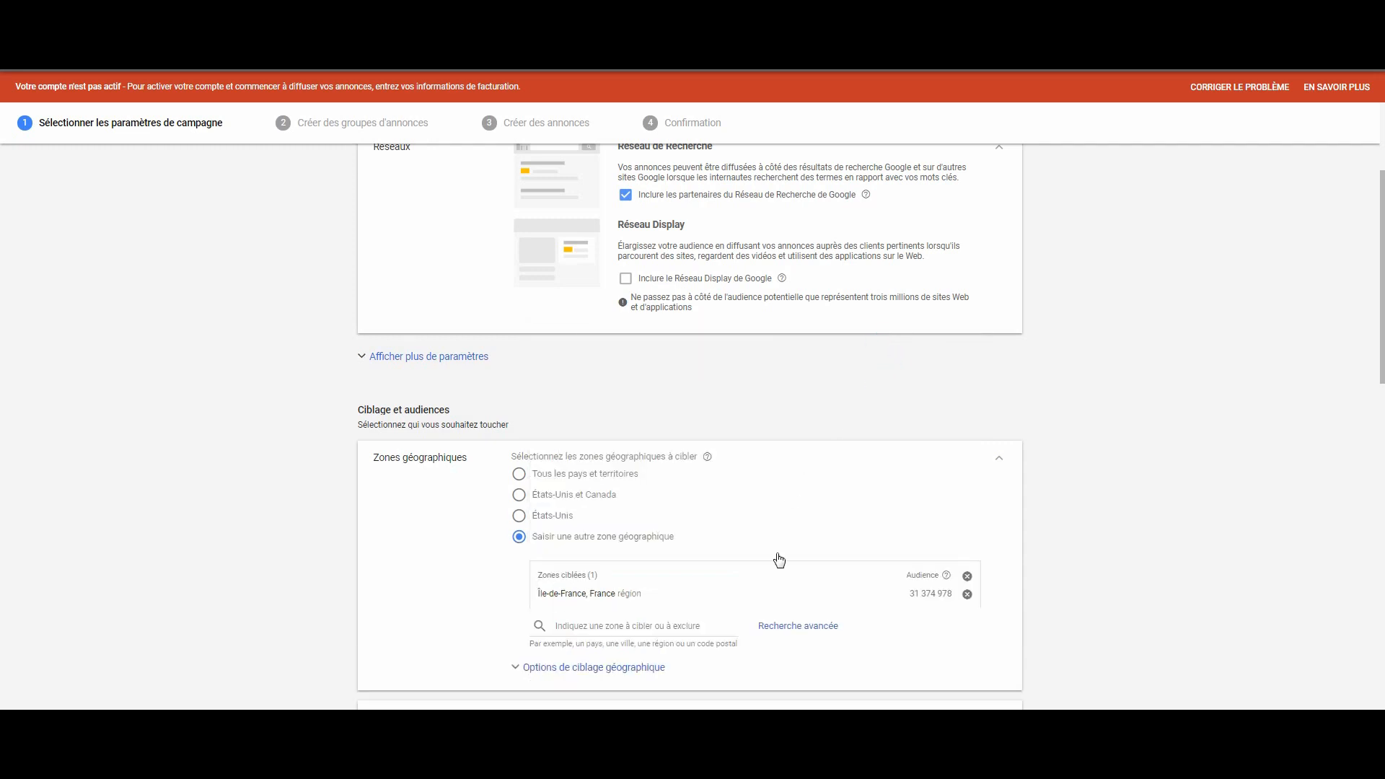
- Exclude the Essonne, Île-de-France département from the geographic targeting
left_click(693, 622)
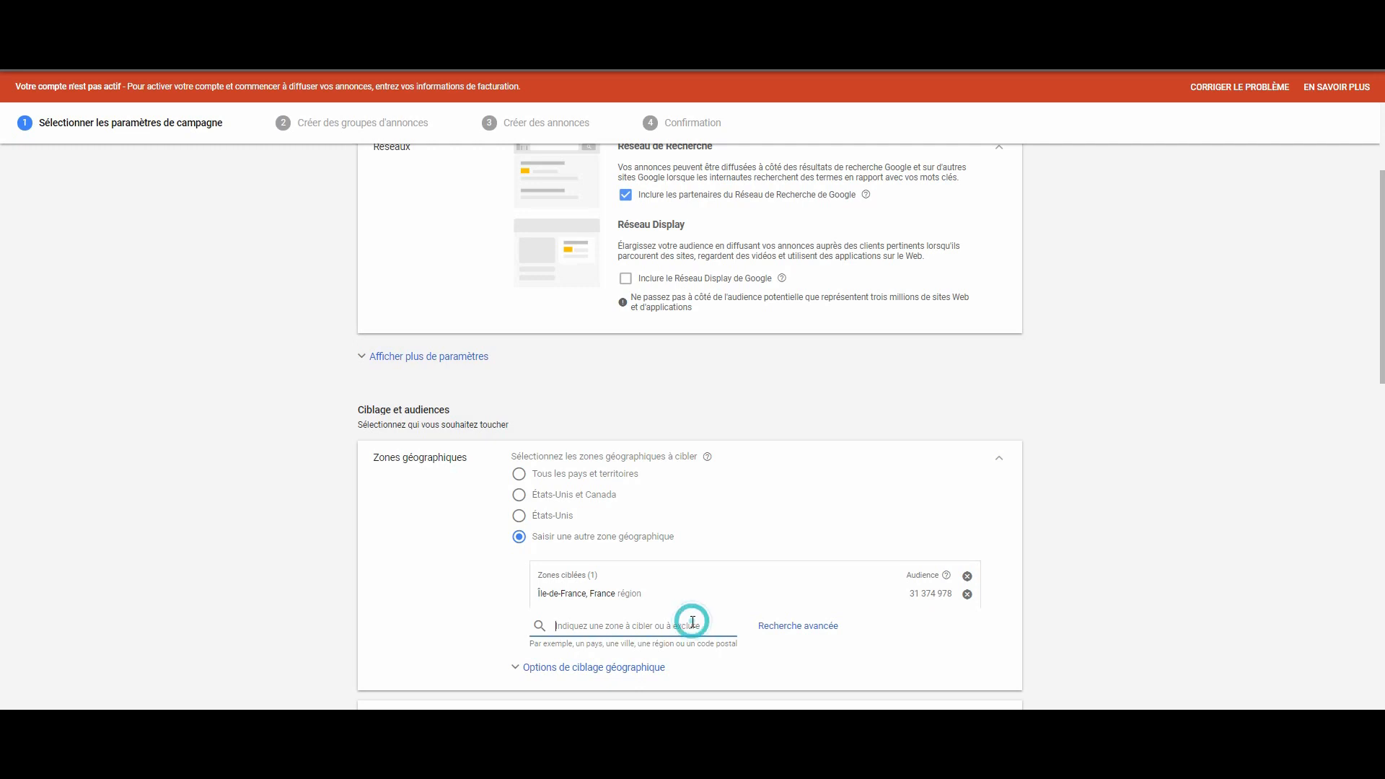
type("essonne")
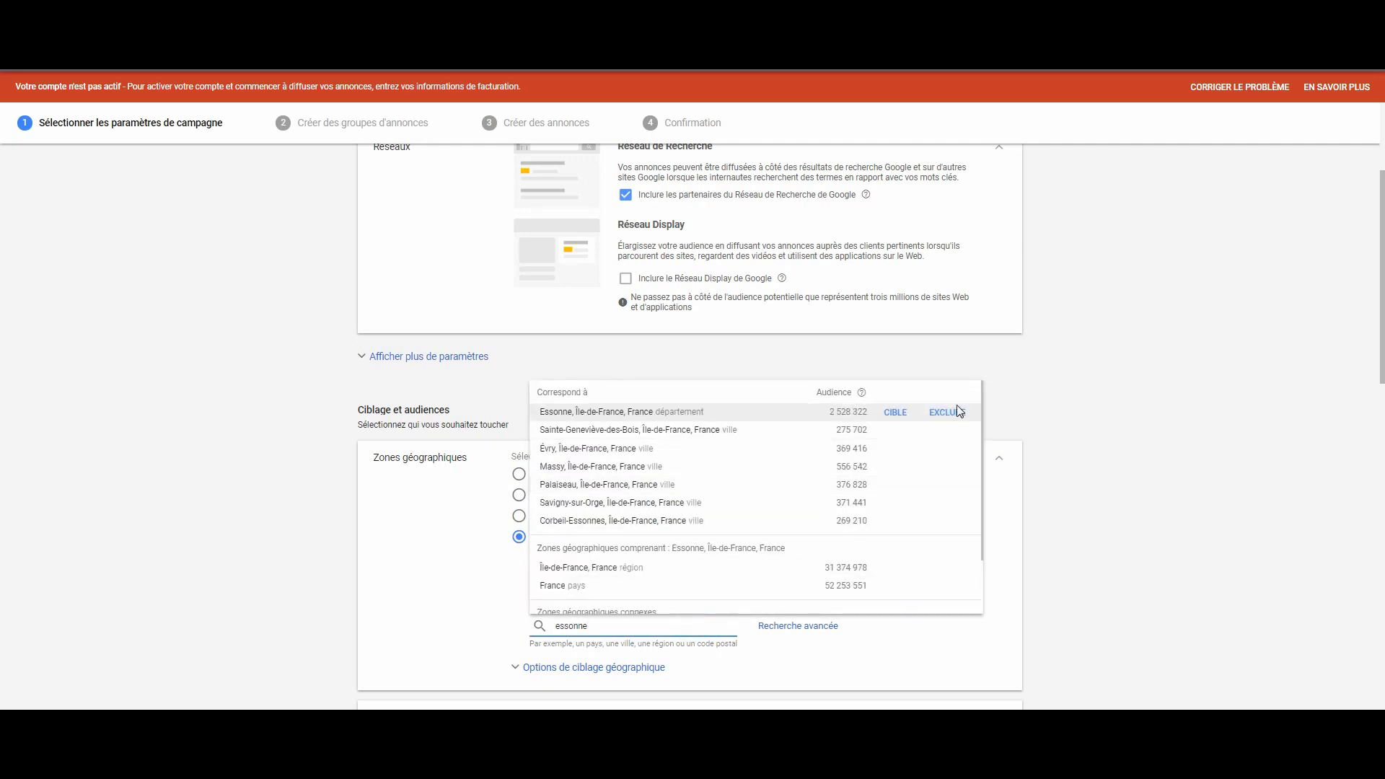
left_click(949, 413)
scroll(1053, 497, "down", 3)
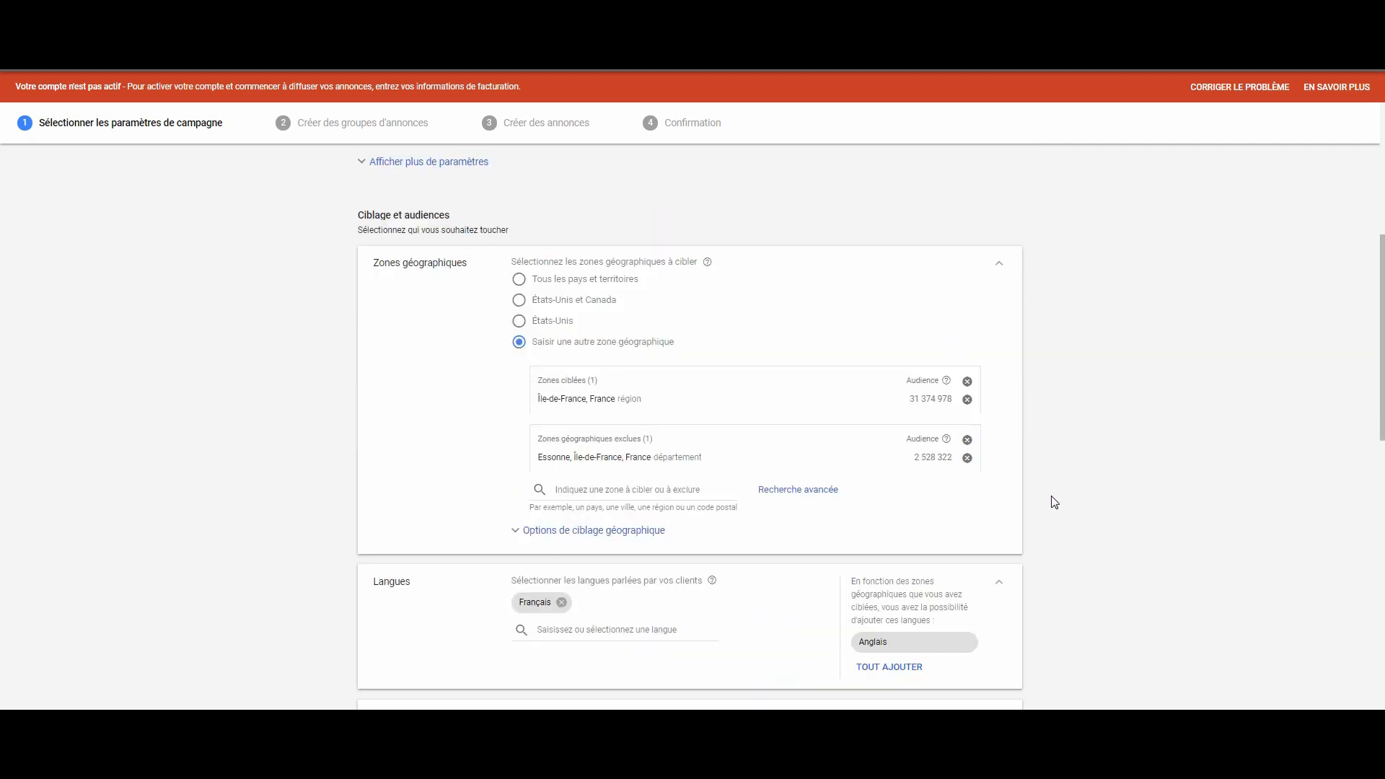
scroll(999, 490, "down", 5)
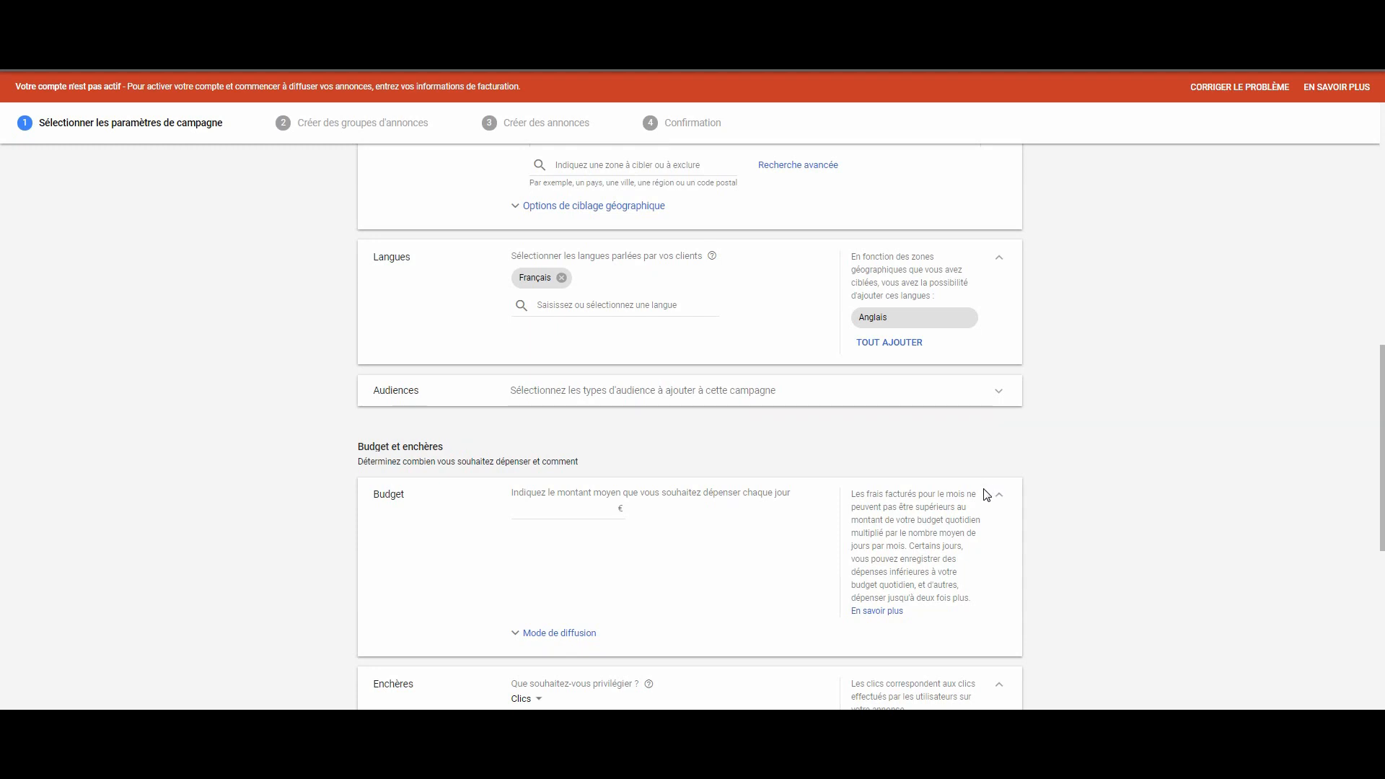
left_click(562, 306)
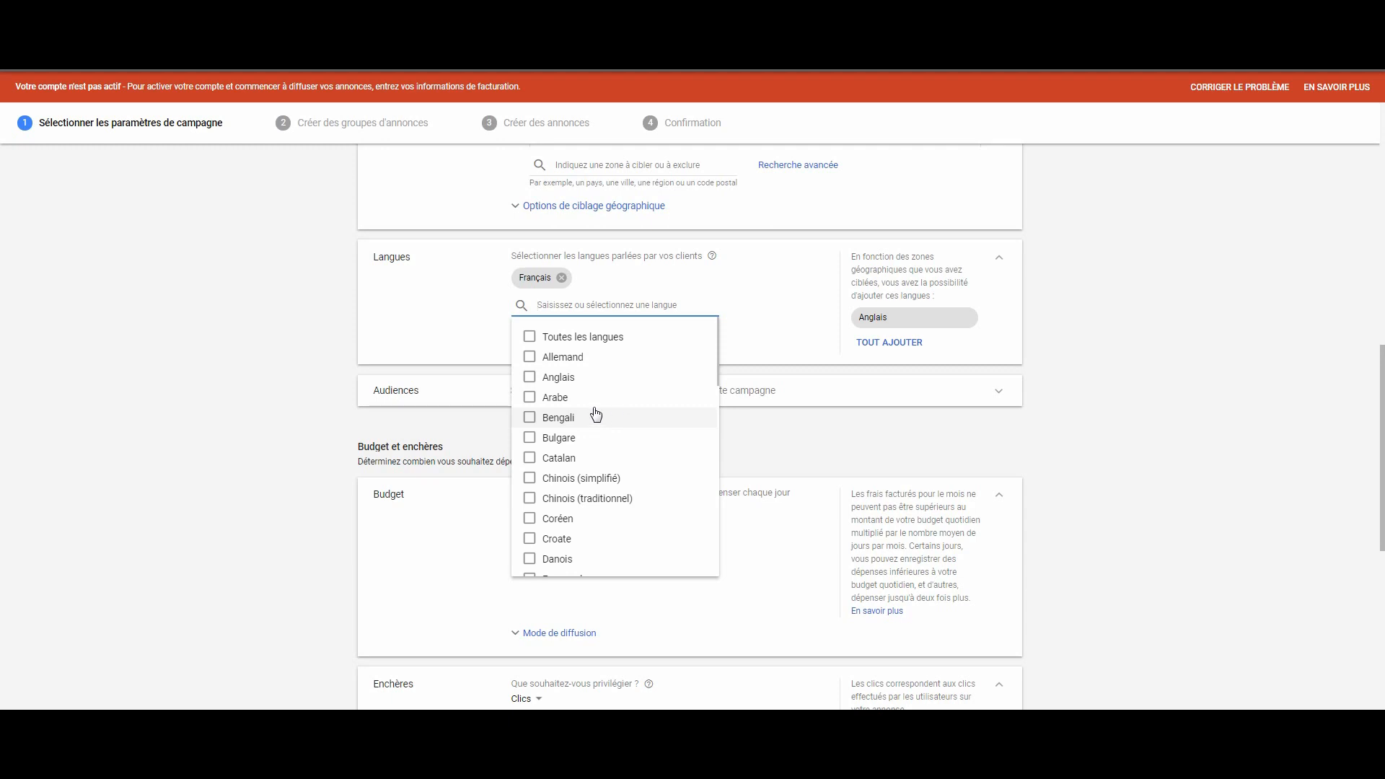
left_click(422, 302)
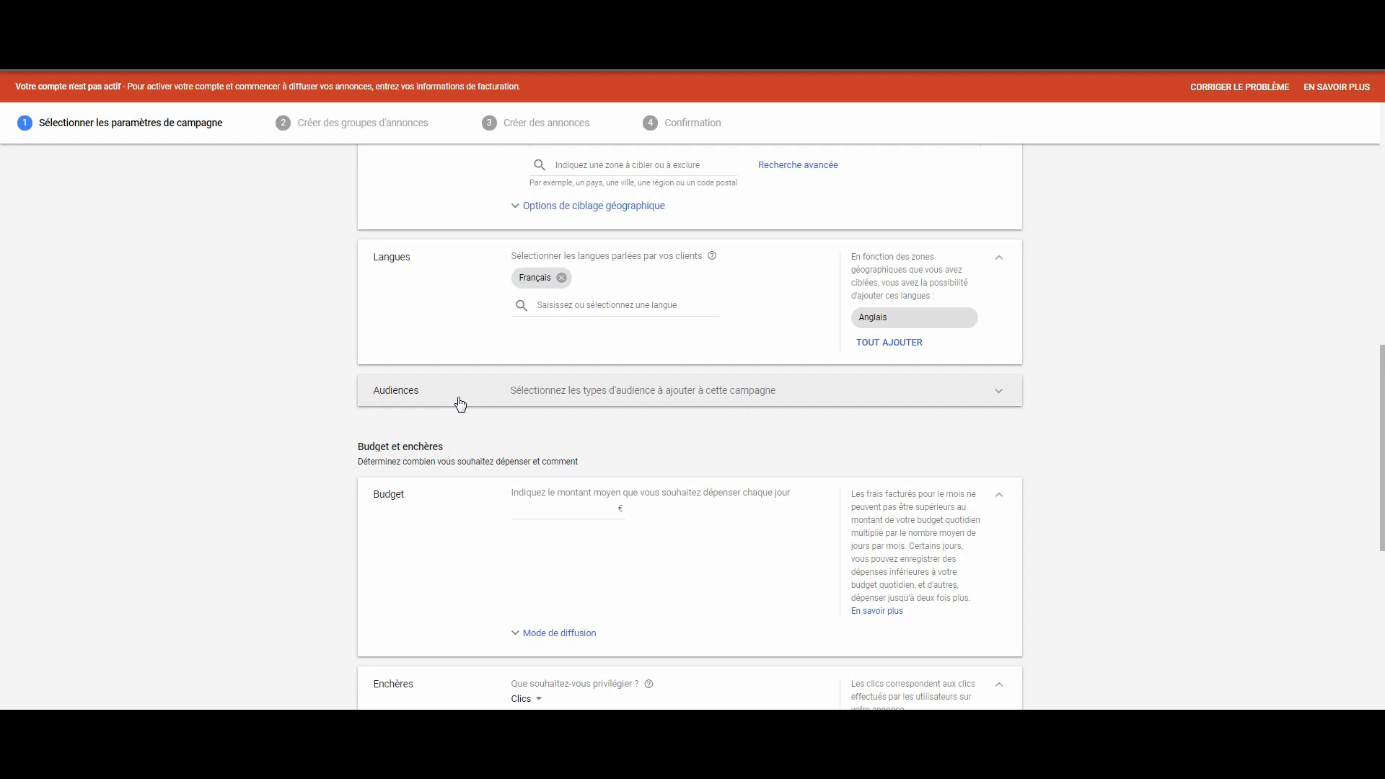
- Consult the monthly budget in the Notepad note and divide 3000 by 30 in the Calculator
left_click(549, 515)
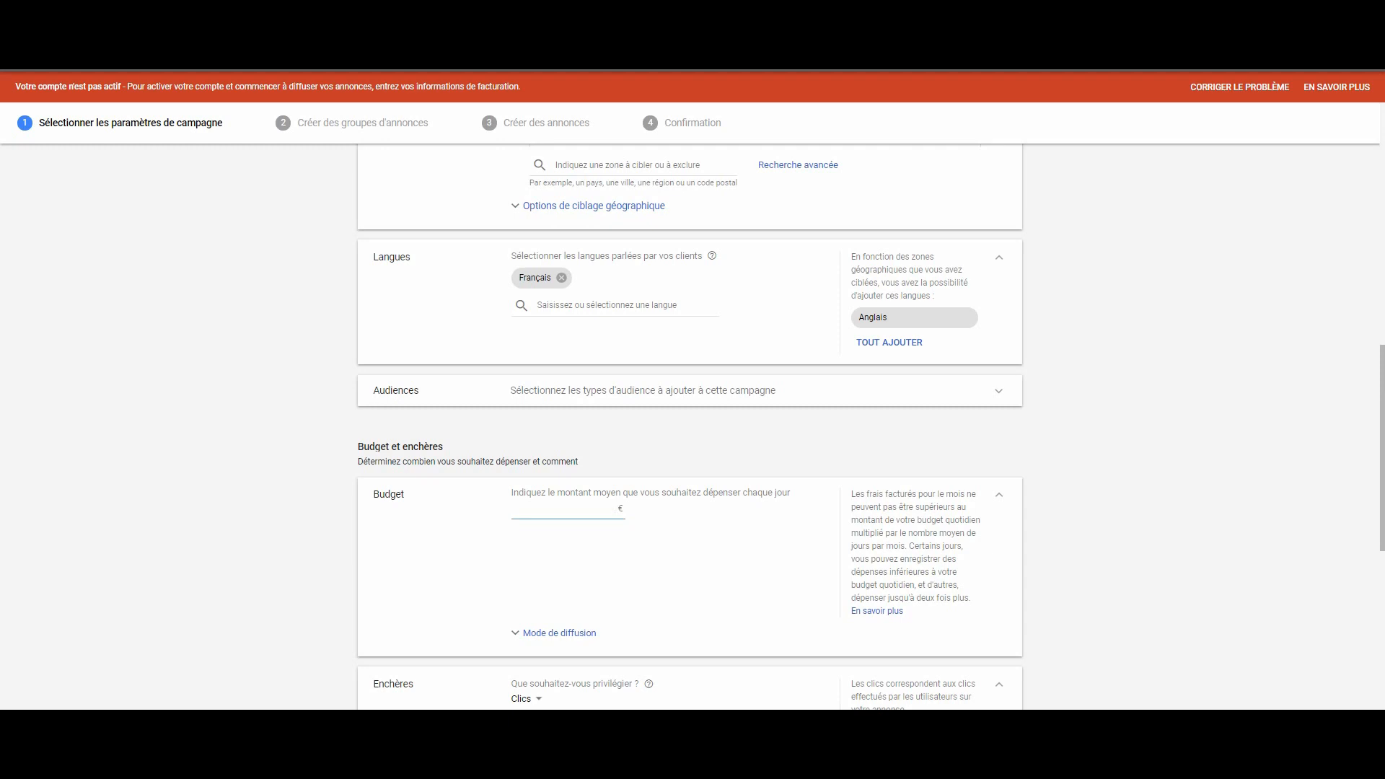
key("alt+Tab")
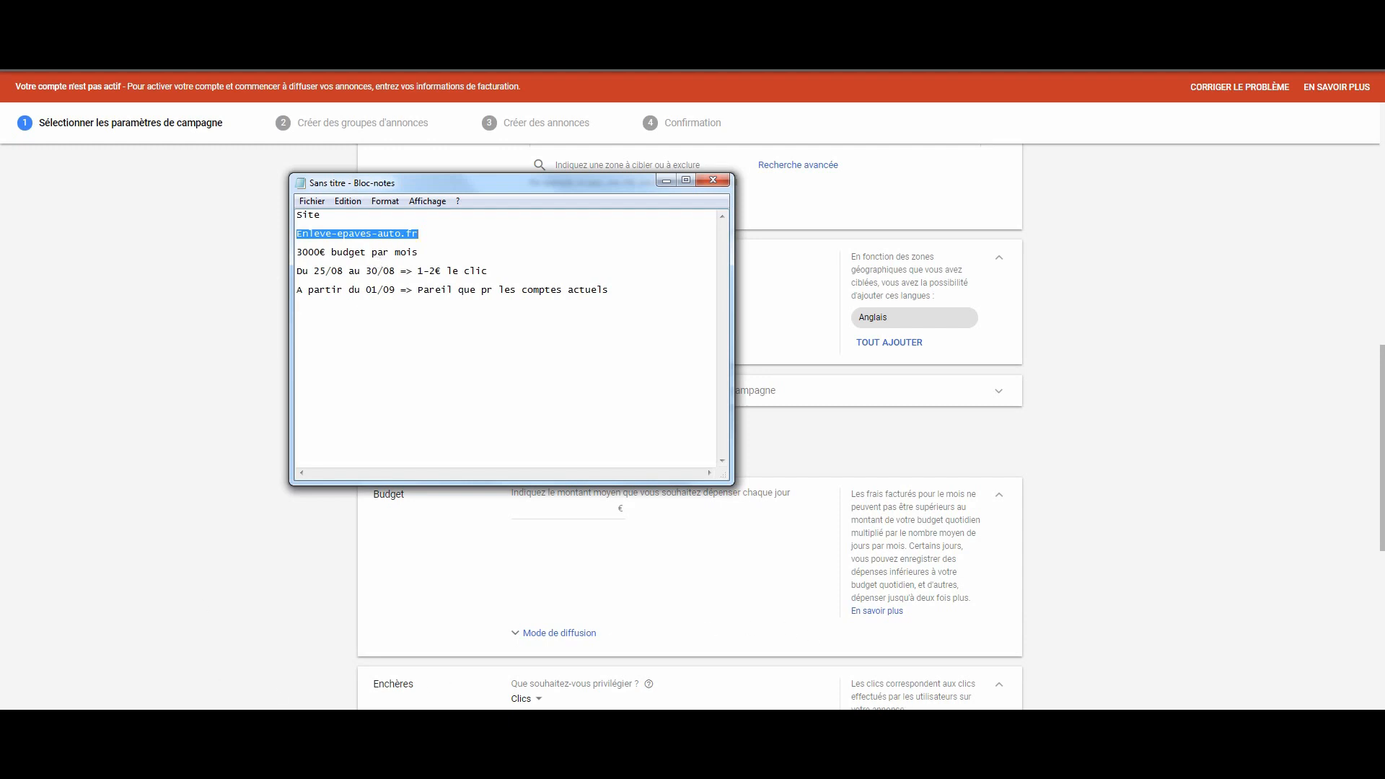
left_click(577, 765)
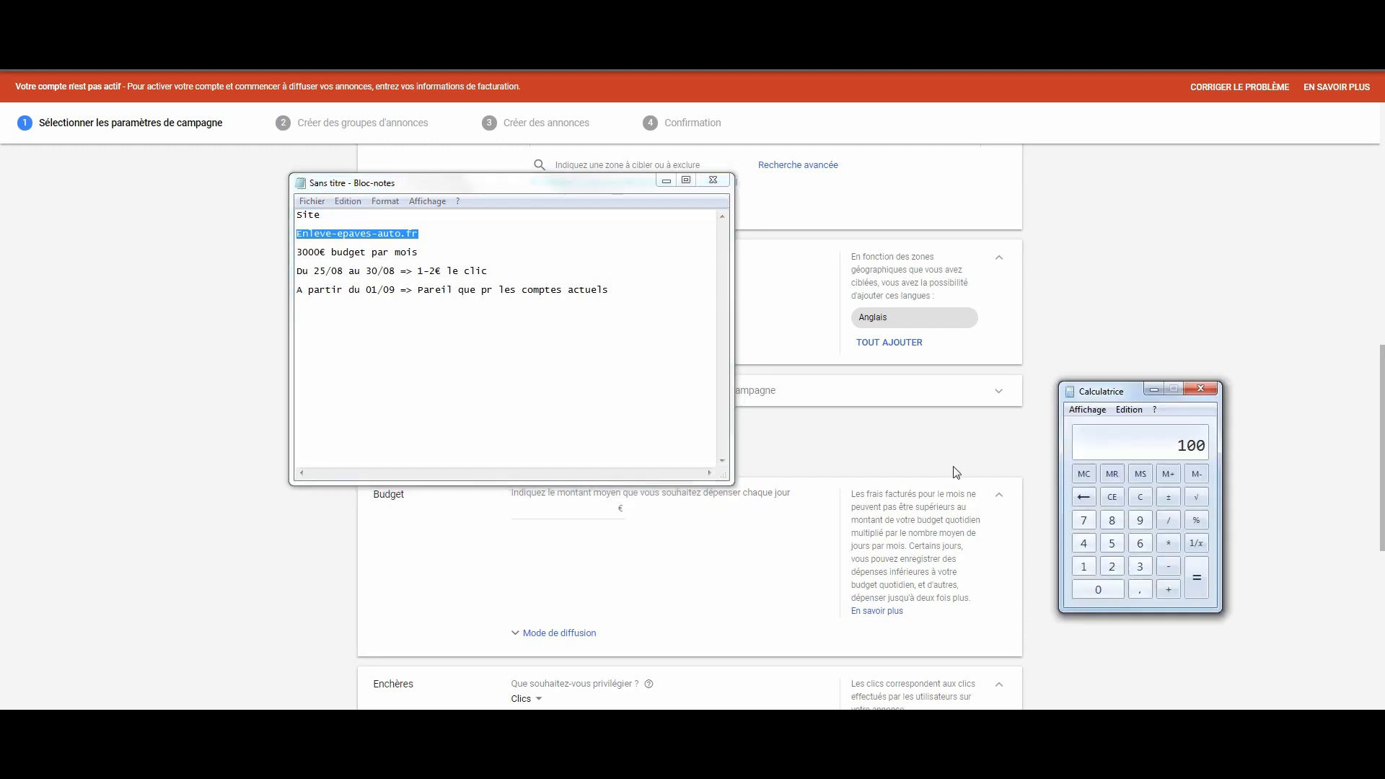
left_click(1140, 499)
type("3000")
key("slash")
type("30")
key("Return")
left_click(79, 435)
- Set the average daily budget to 100 € and expand the Mode de diffusion options
left_click(565, 513)
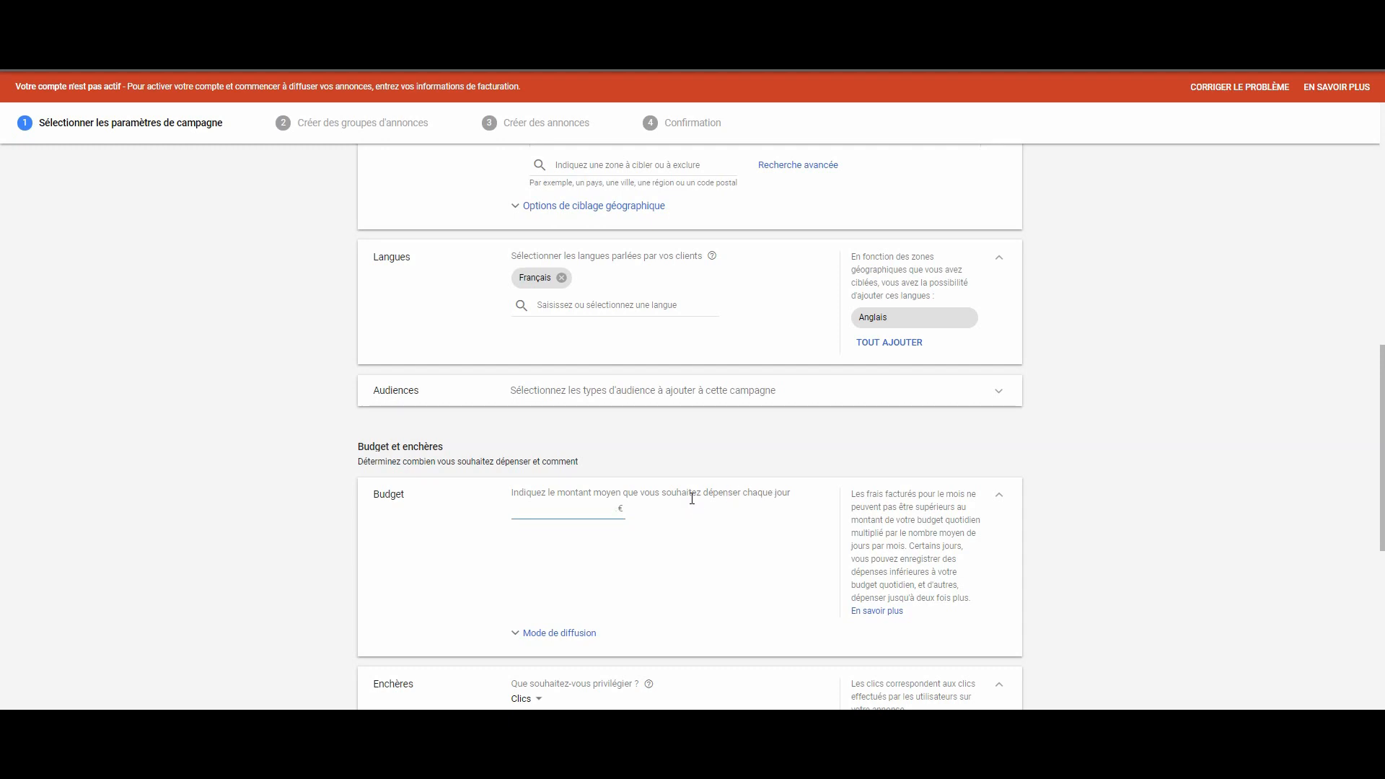
type("100")
left_click(585, 634)
scroll(643, 621, "down", 1)
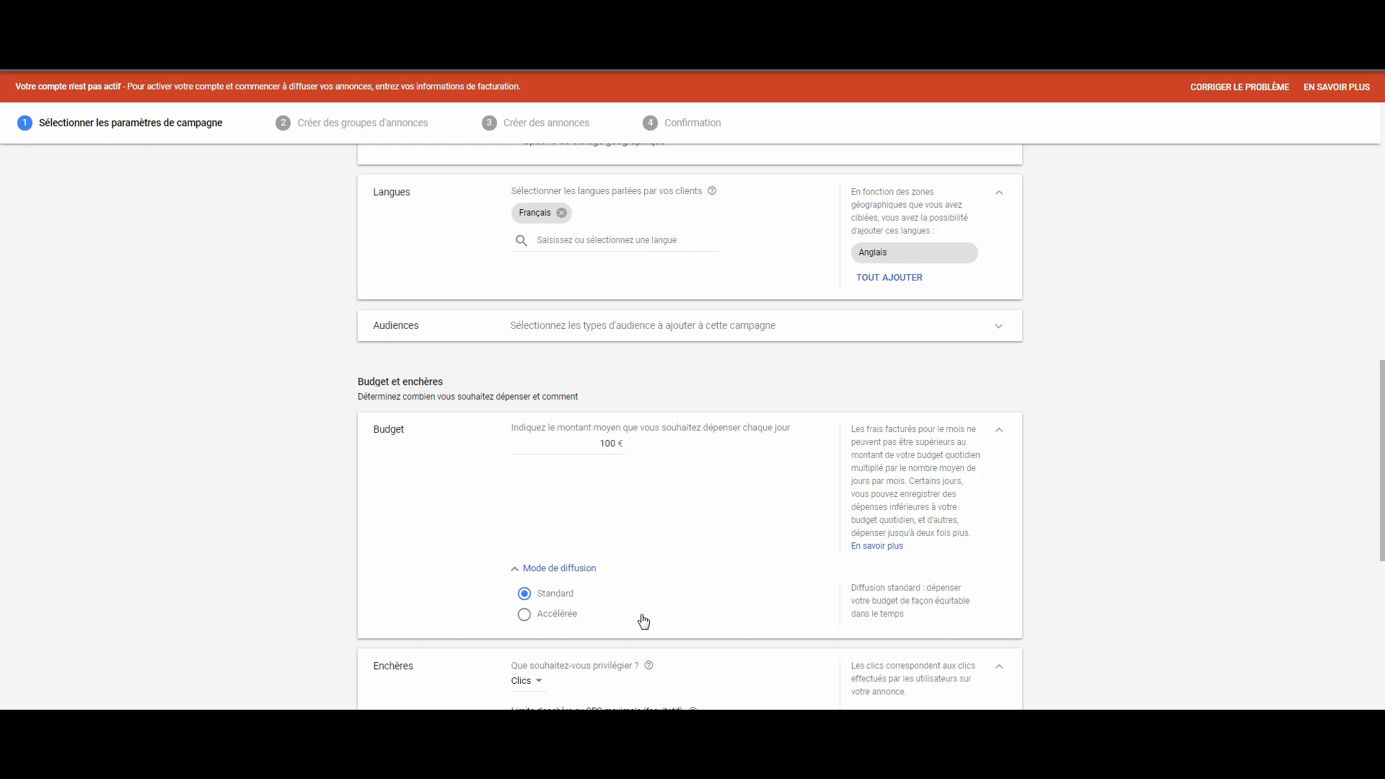
scroll(644, 621, "down", 3)
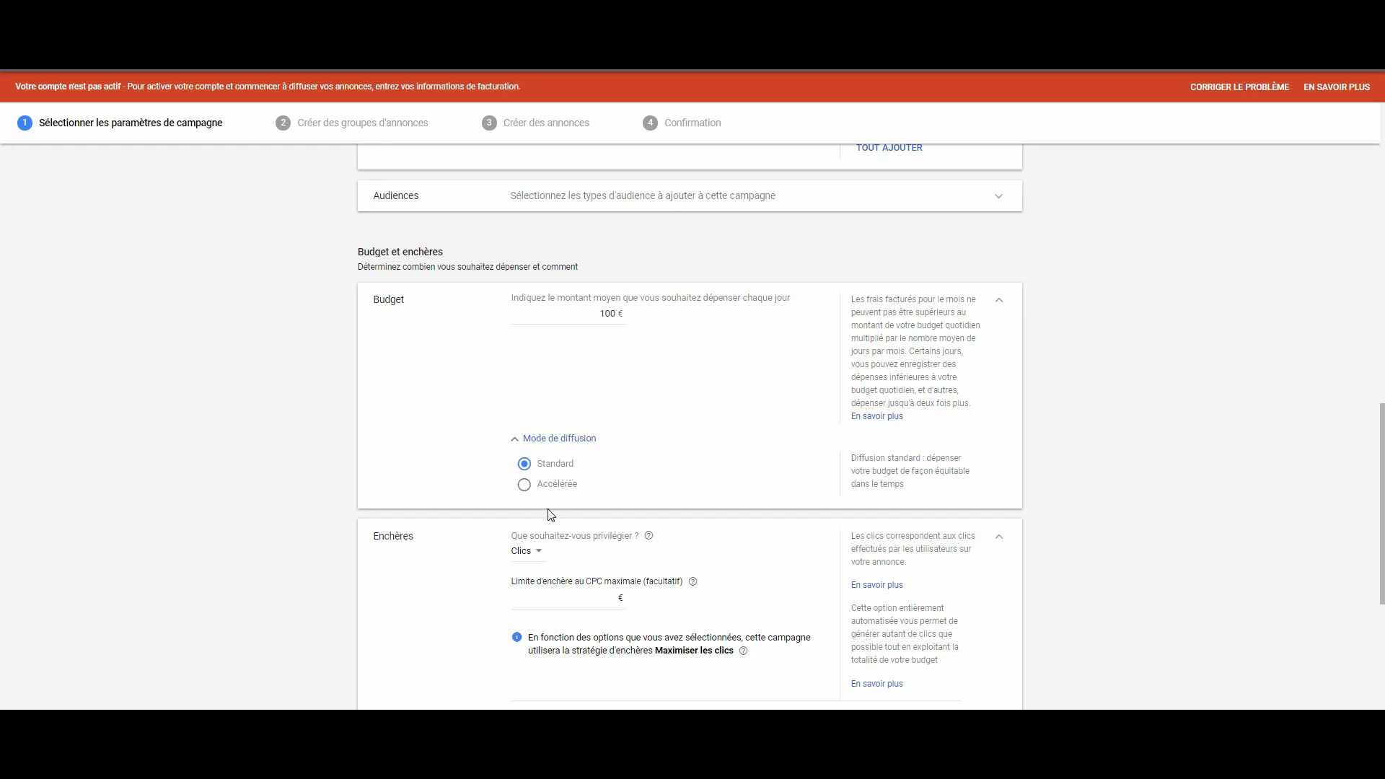
scroll(549, 515, "down", 3)
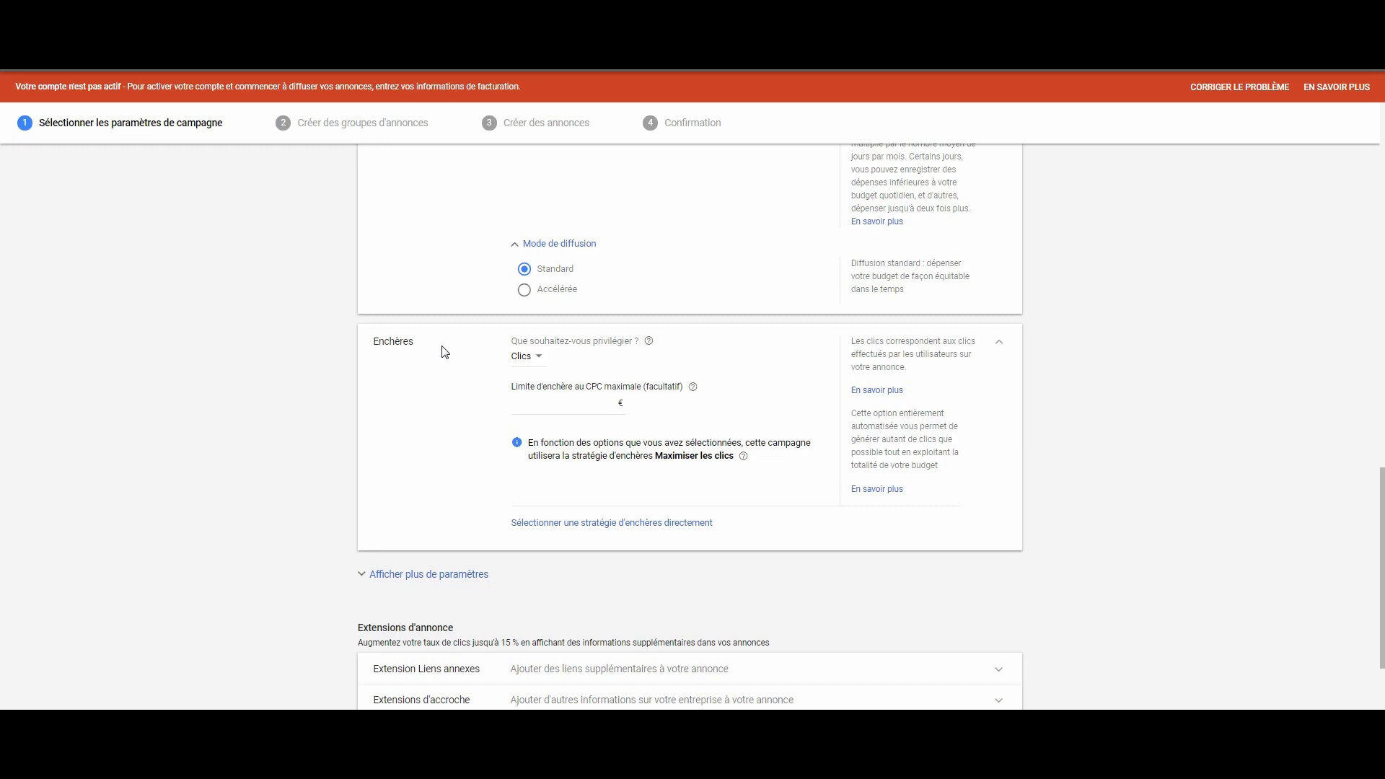
left_click(533, 366)
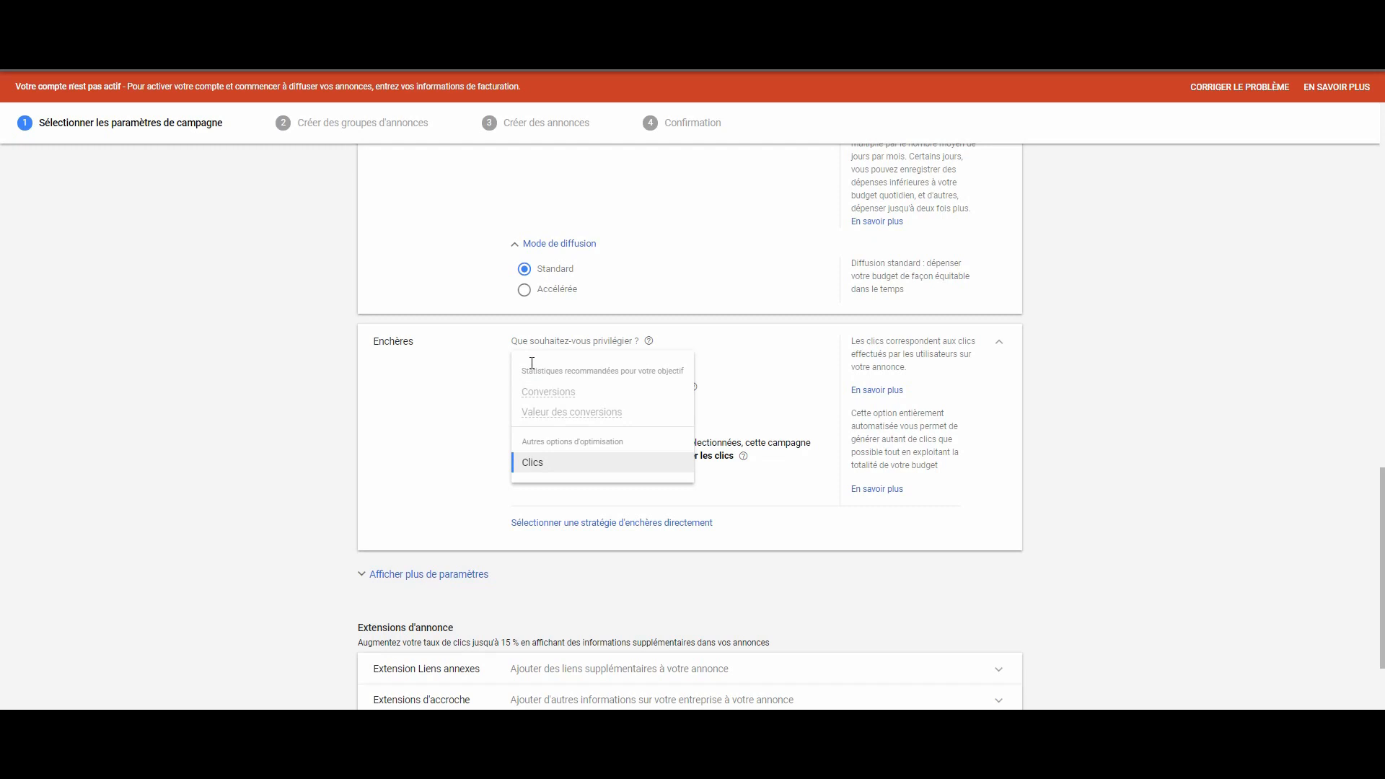
mouse_move(543, 395)
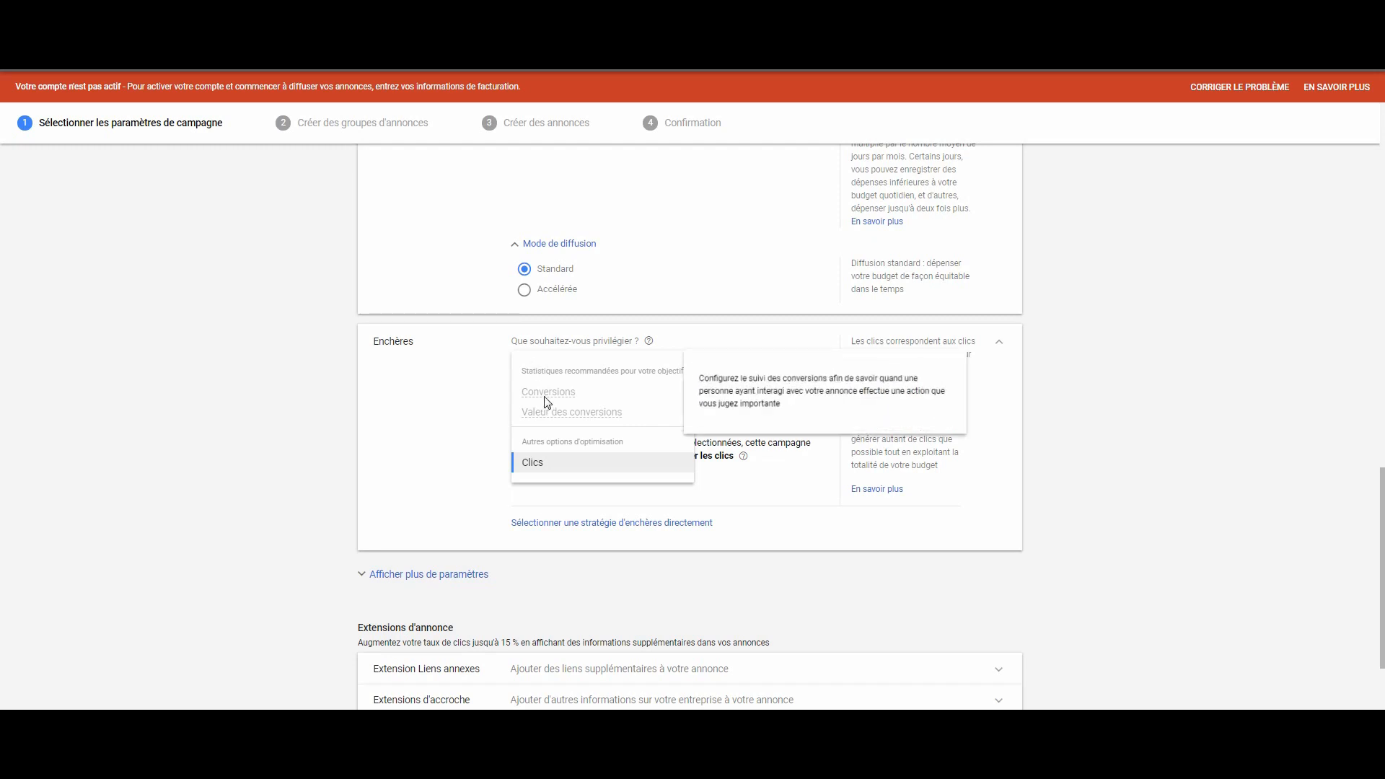
left_click(476, 421)
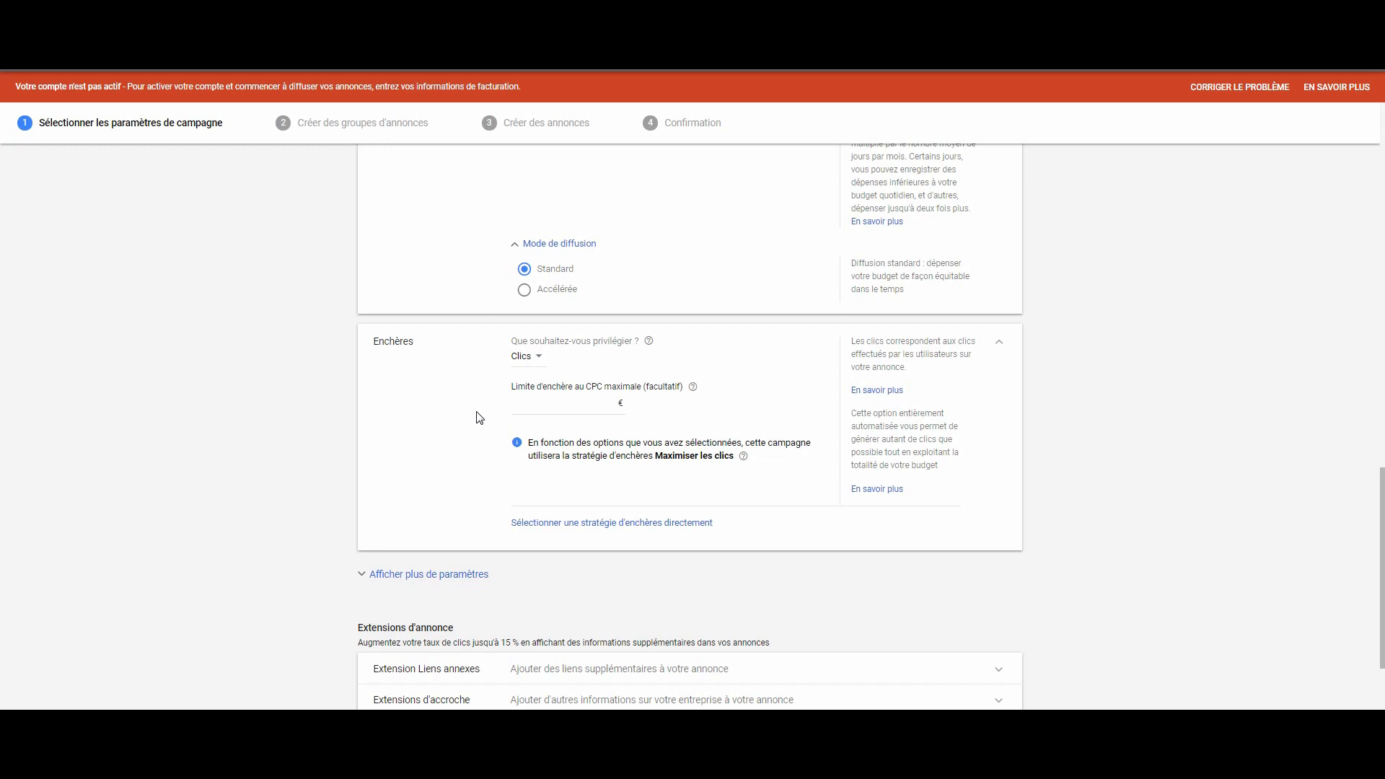
- Set the maximum CPC bid limit to 1,00 € and select Maximiser les clics directly as the bidding strategy
left_click(532, 404)
left_click(605, 533)
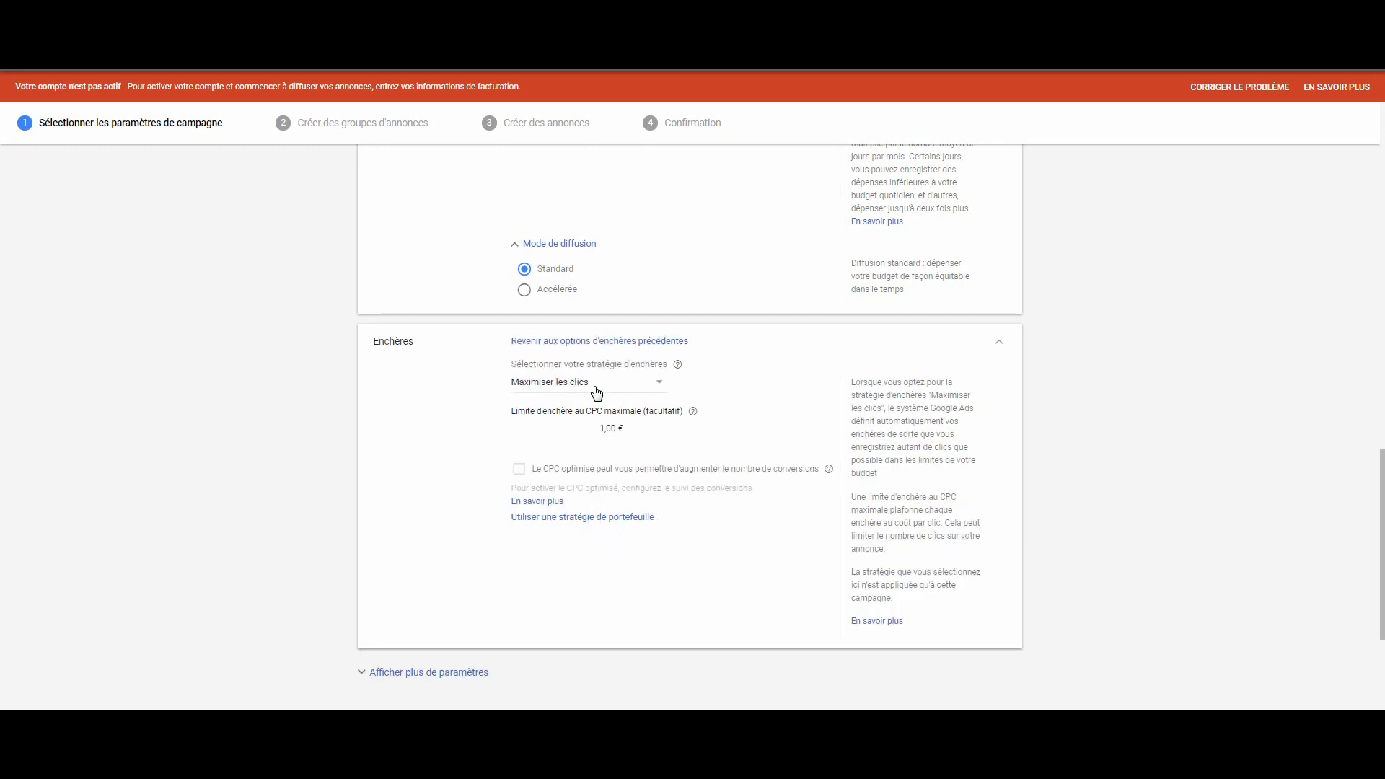
left_click(595, 387)
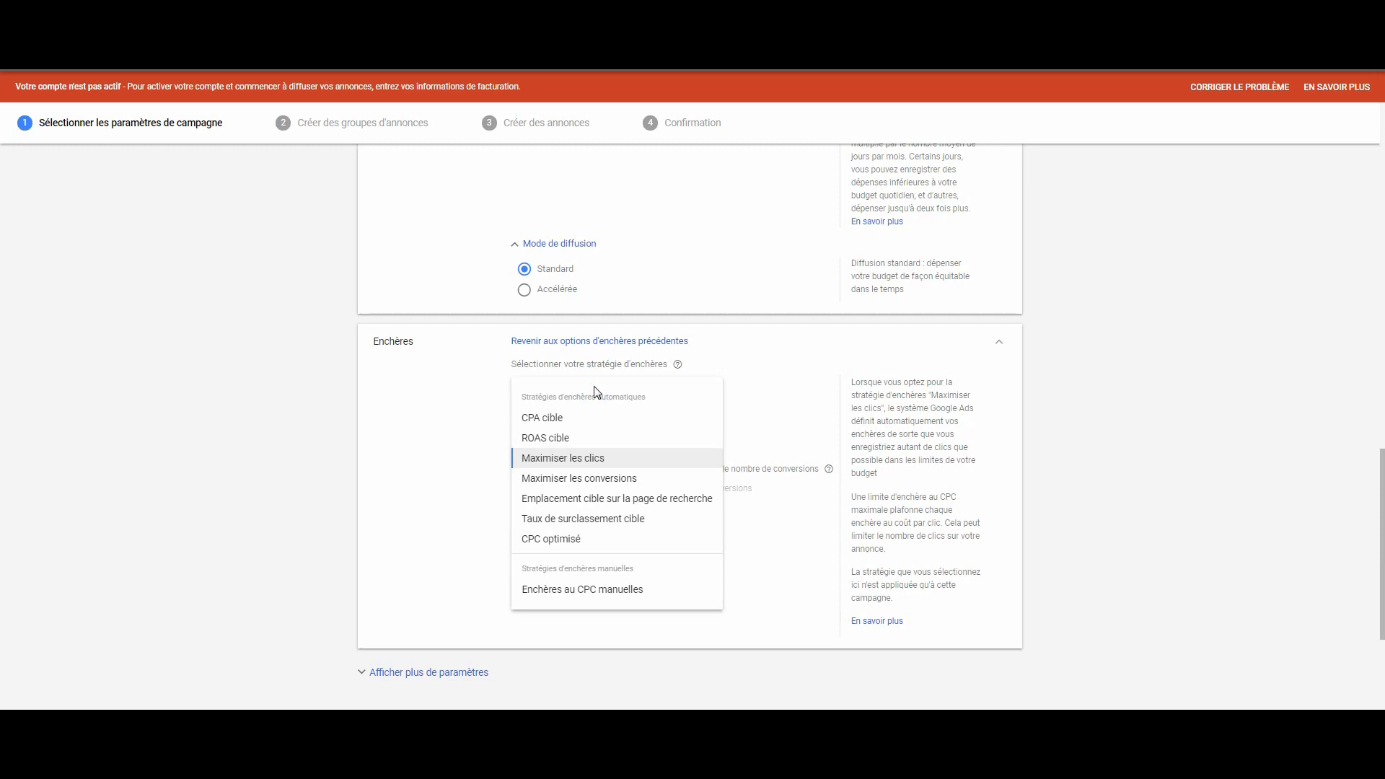
mouse_move(594, 416)
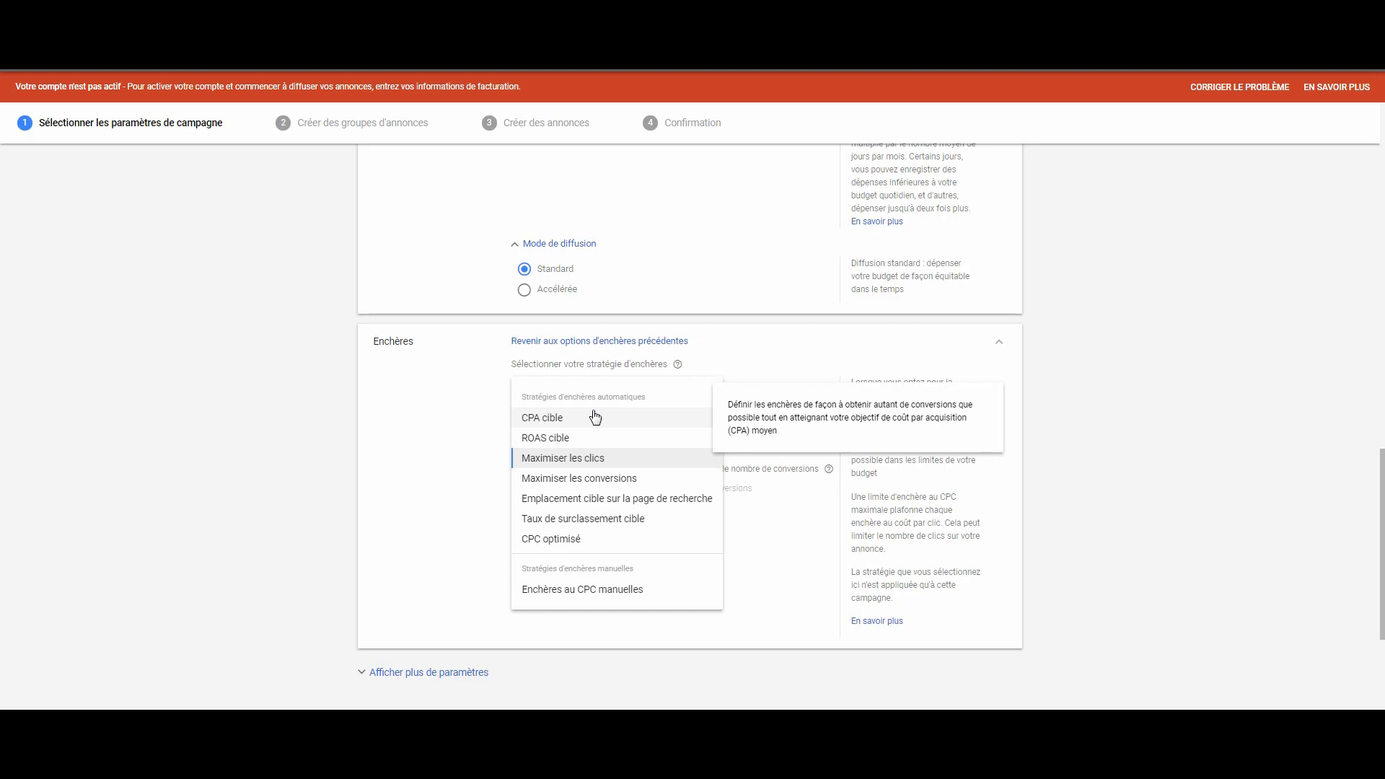
left_click(595, 455)
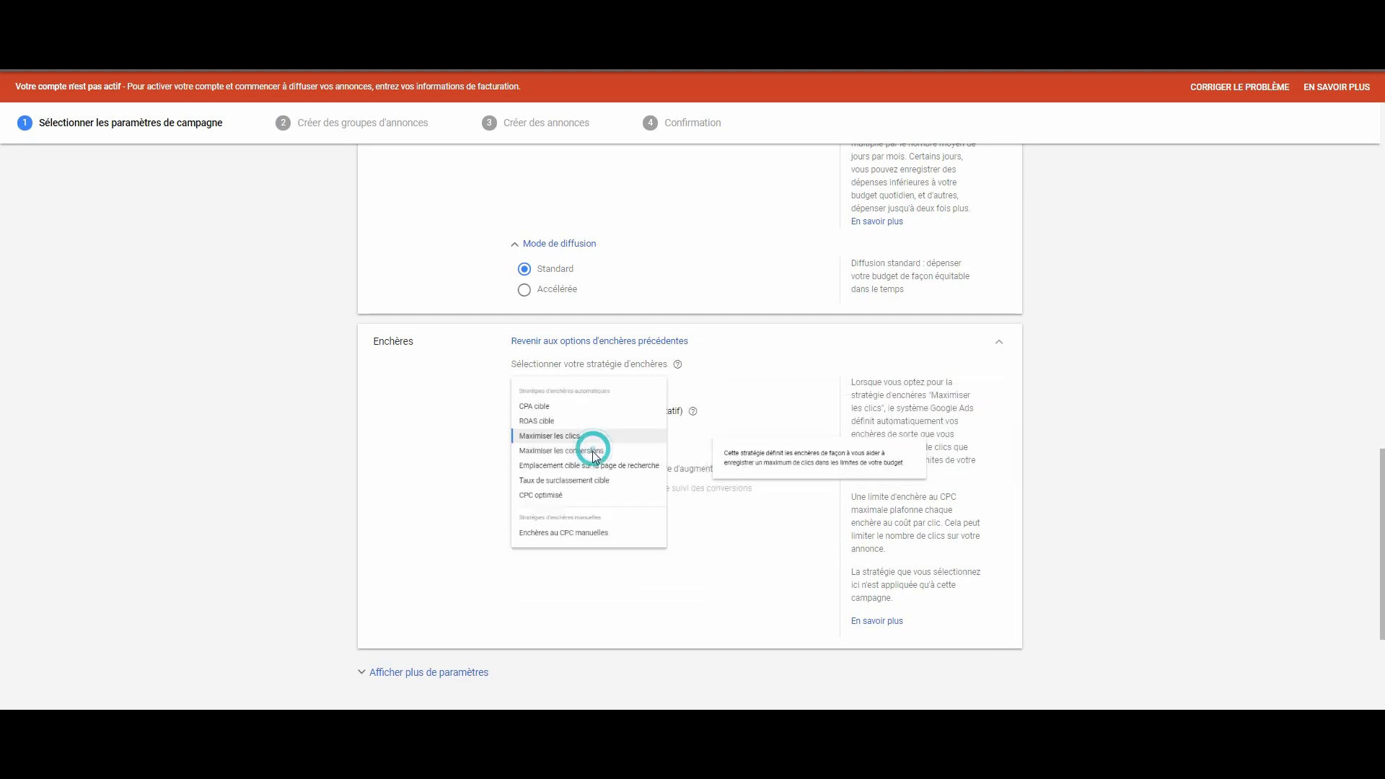
- Reveal the advanced campaign settings and set the ad schedule to Du lundi au vendredi with a start time of 08:00
scroll(430, 501, "down", 3)
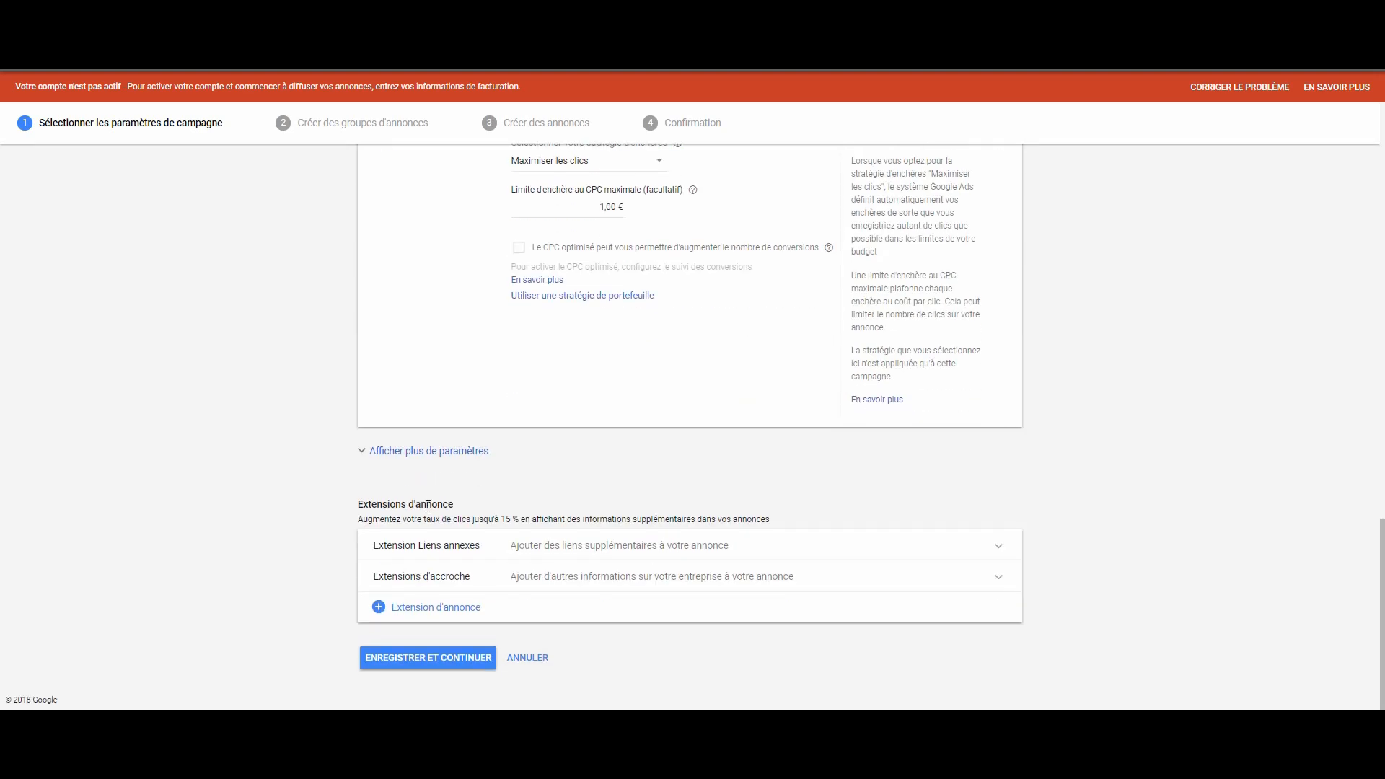
left_click(438, 453)
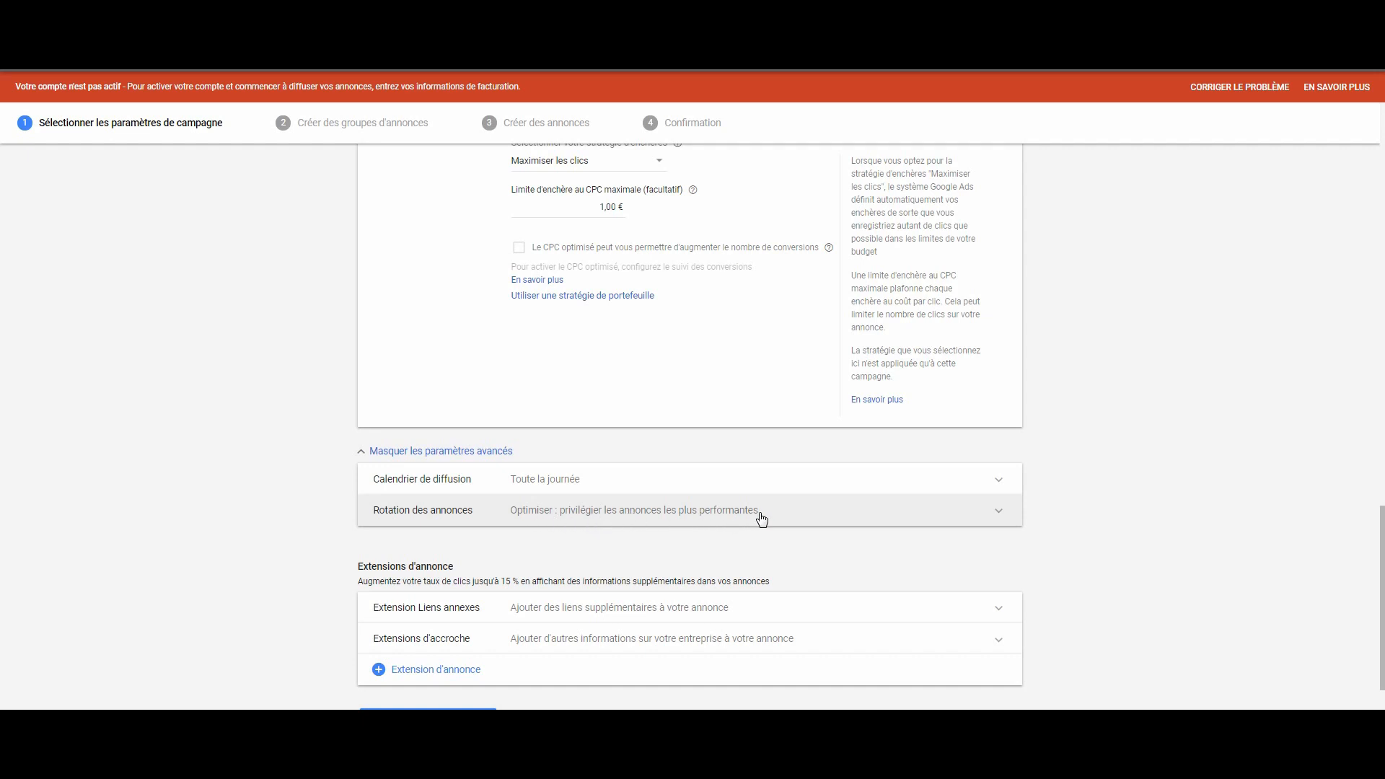
left_click(575, 486)
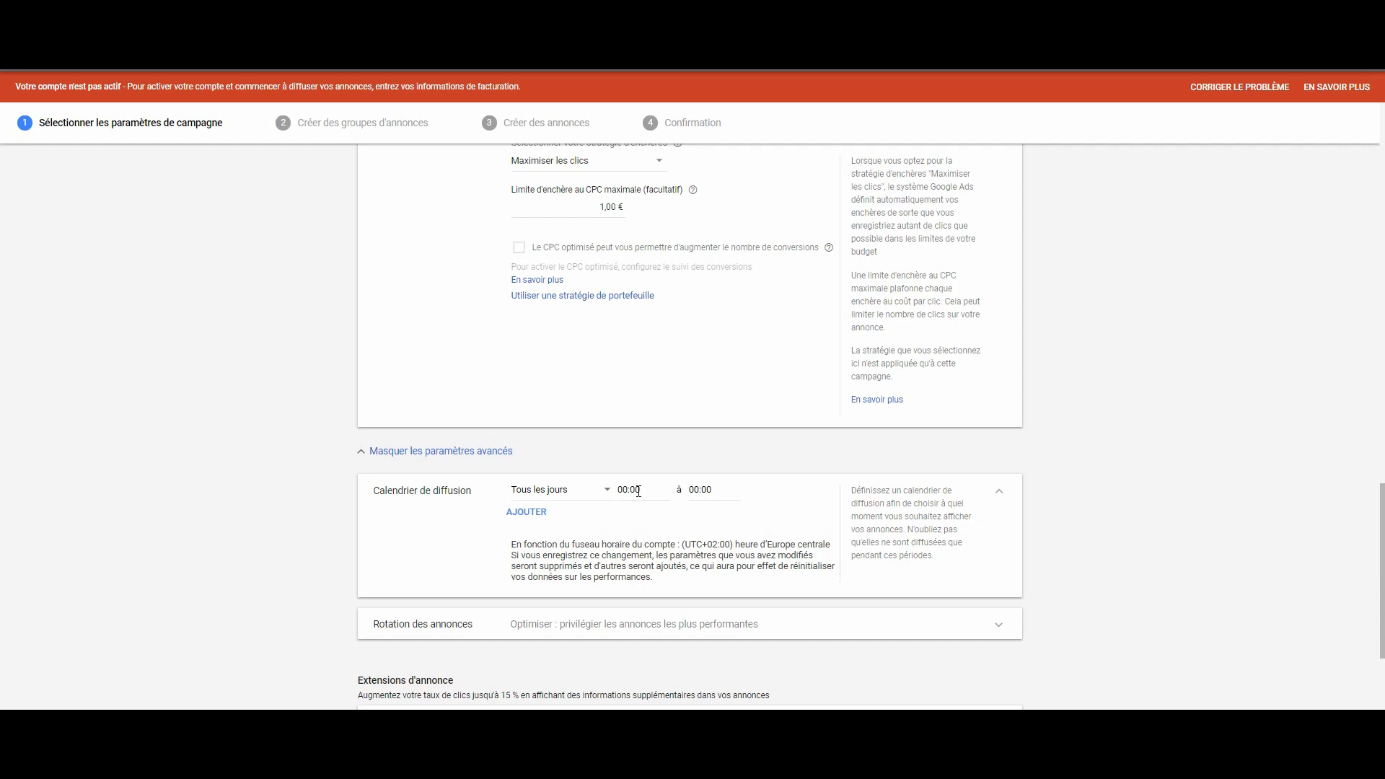
left_click(584, 495)
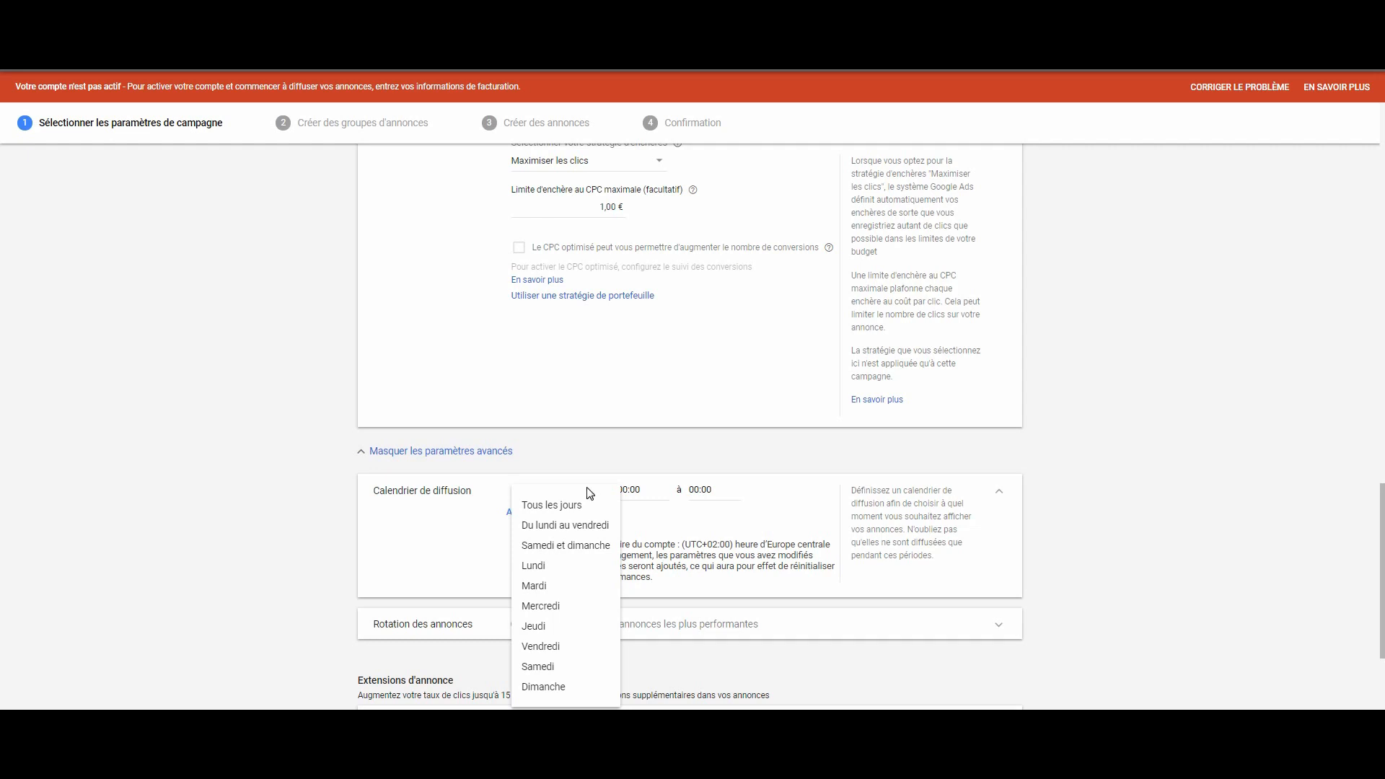
left_click(598, 526)
left_click(628, 491)
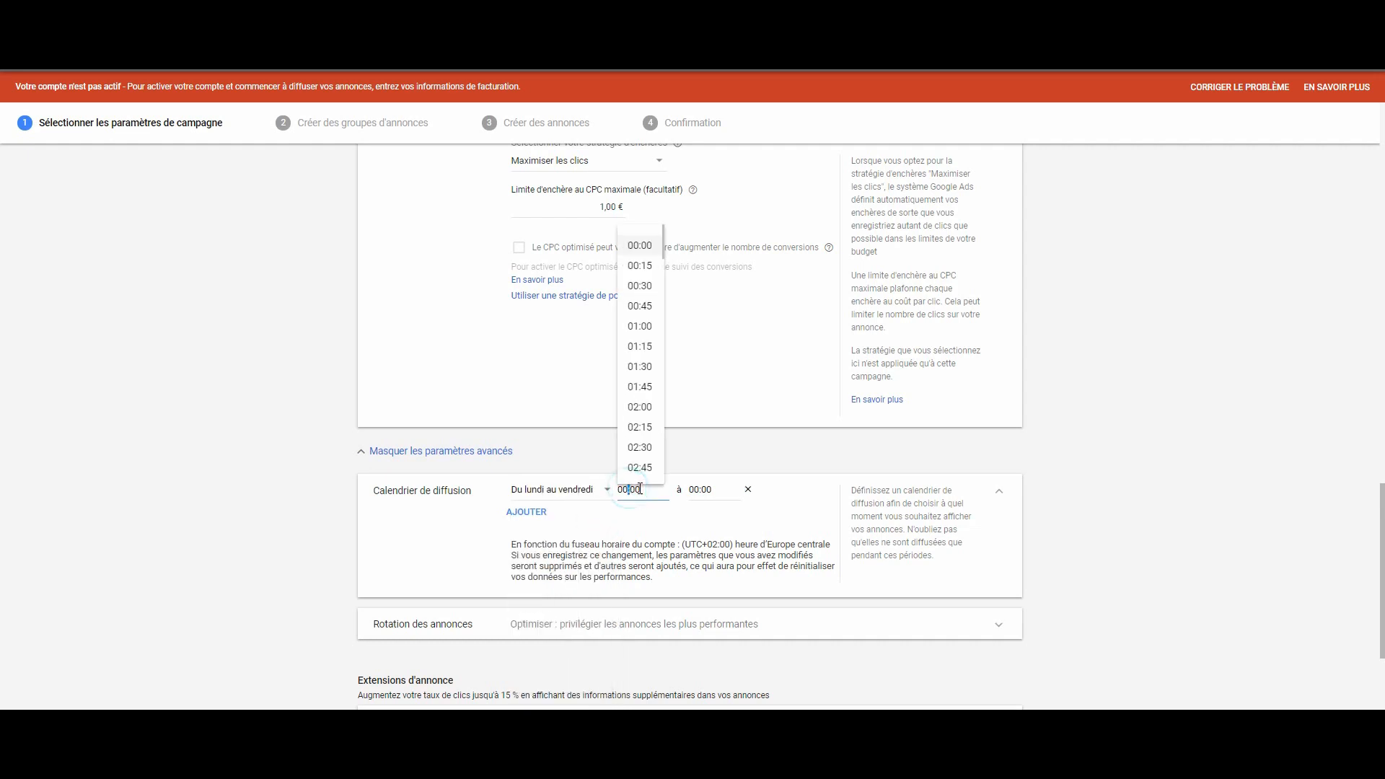
left_click_drag(664, 244, 666, 320)
left_click(649, 333)
- Set the end time of the Monday-to-Friday ad schedule to 21:00
left_click(733, 491)
left_click_drag(736, 242, 737, 281)
left_click(704, 489)
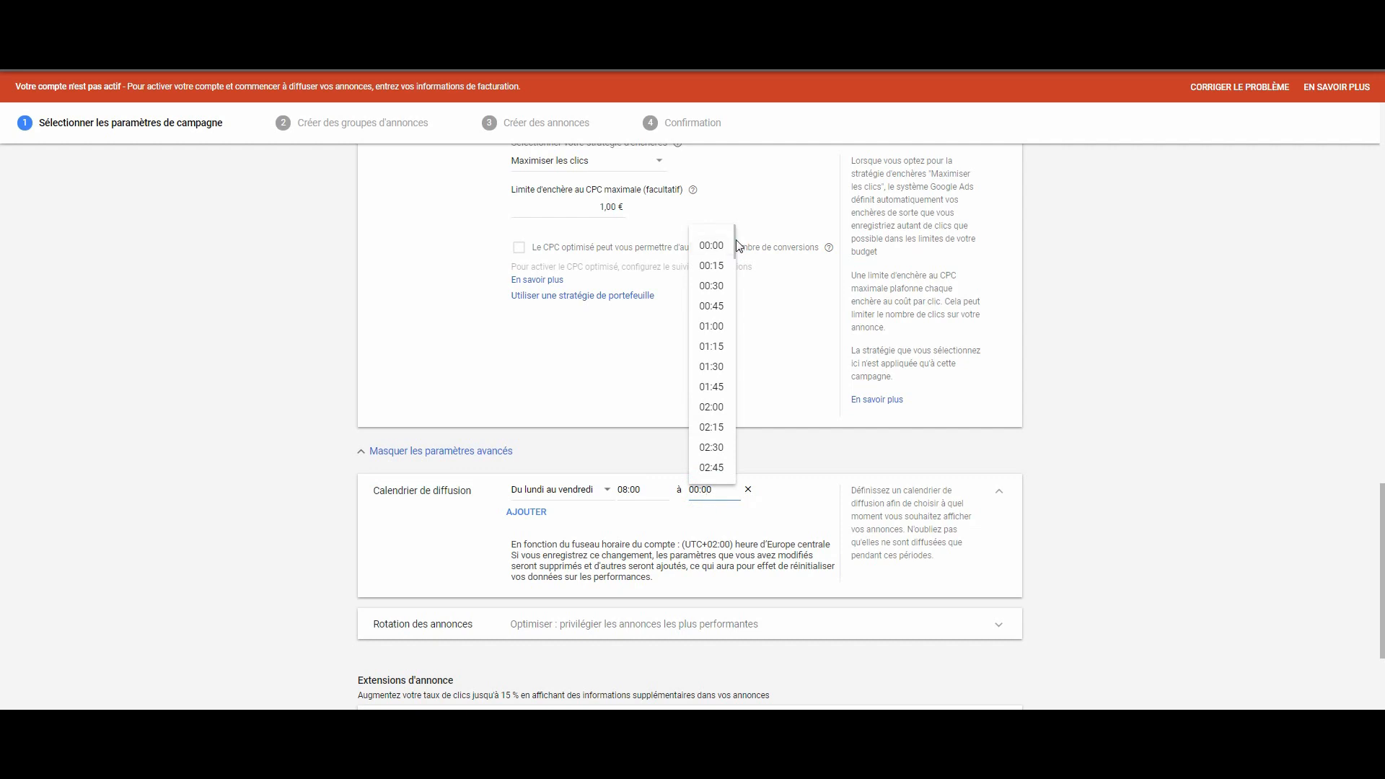
left_click_drag(735, 247, 723, 443)
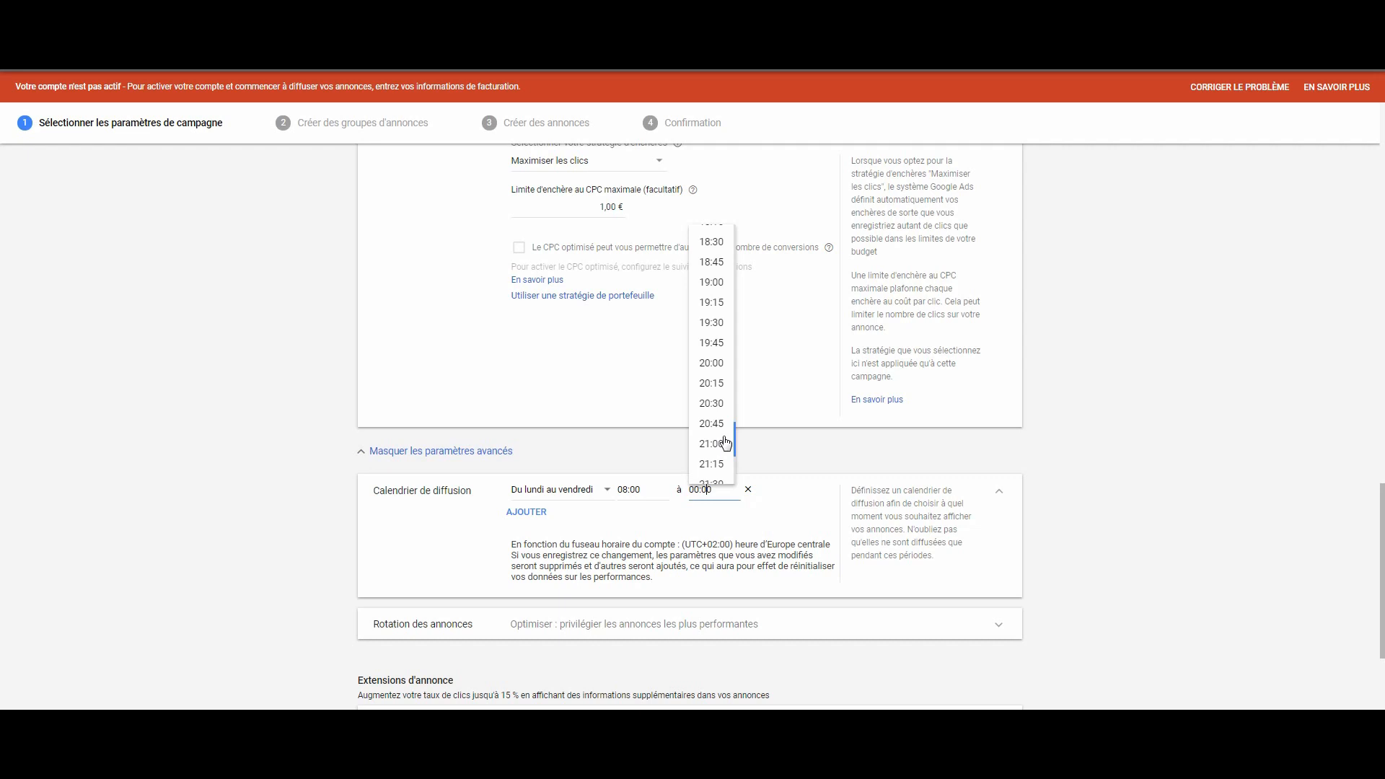
left_click(718, 453)
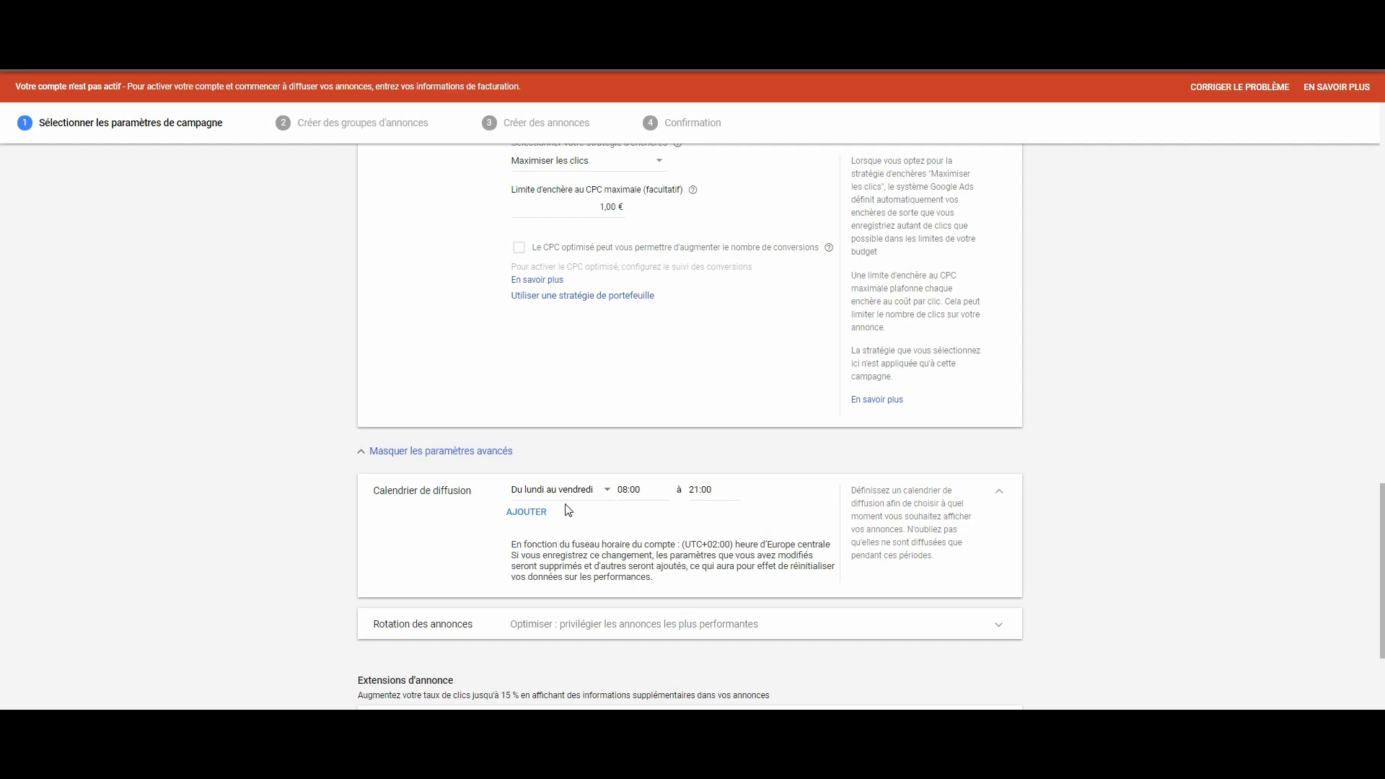
- Look through the available ad extension types without adding one, and save the campaign settings to continue to the ad groups
scroll(482, 516, "down", 3)
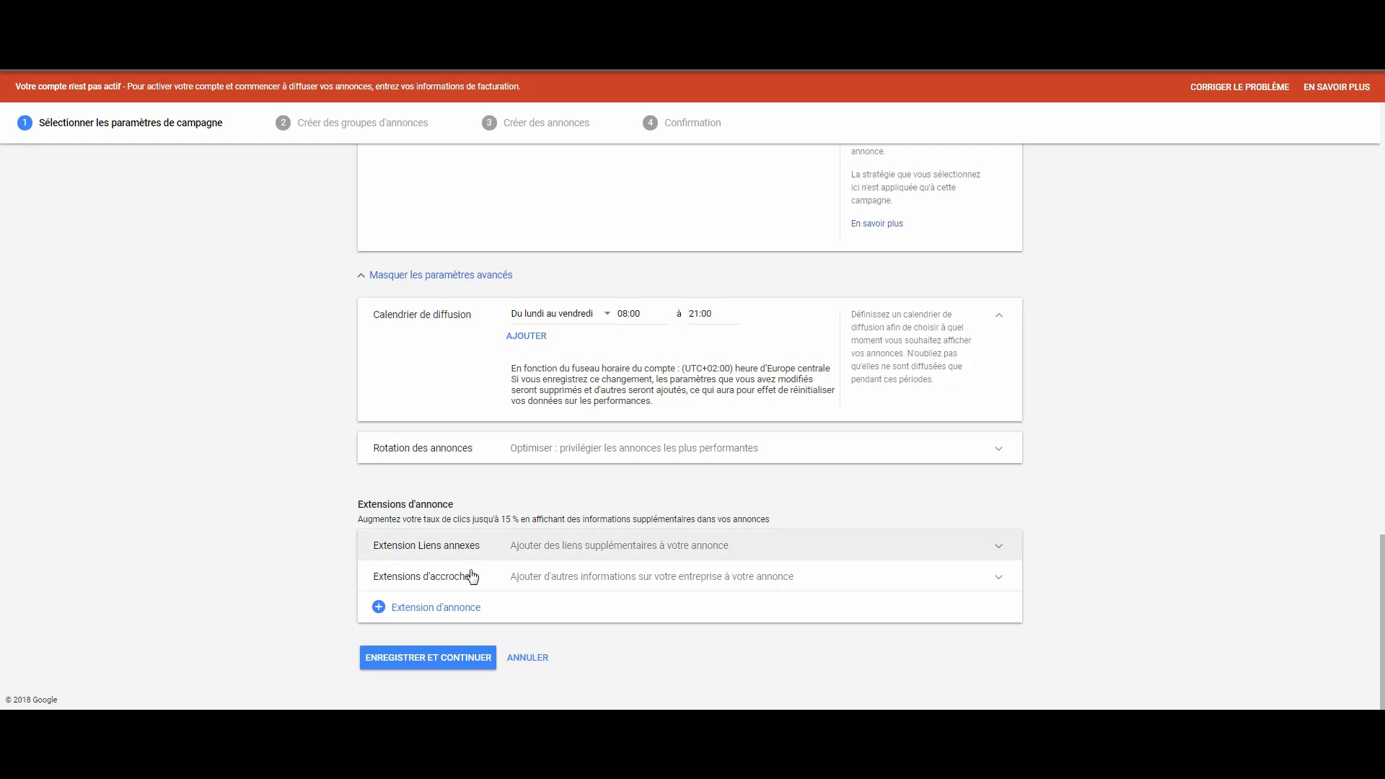
left_click(412, 608)
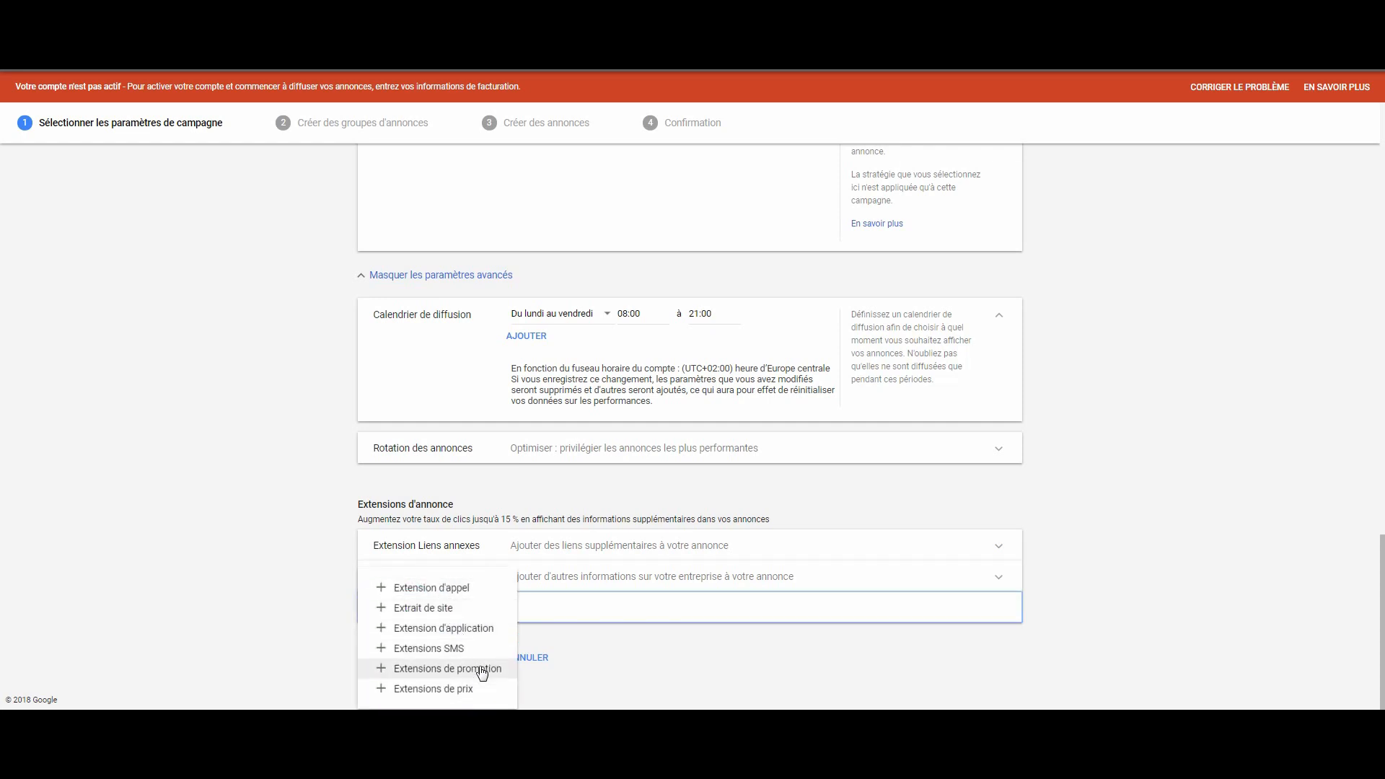
left_click(554, 647)
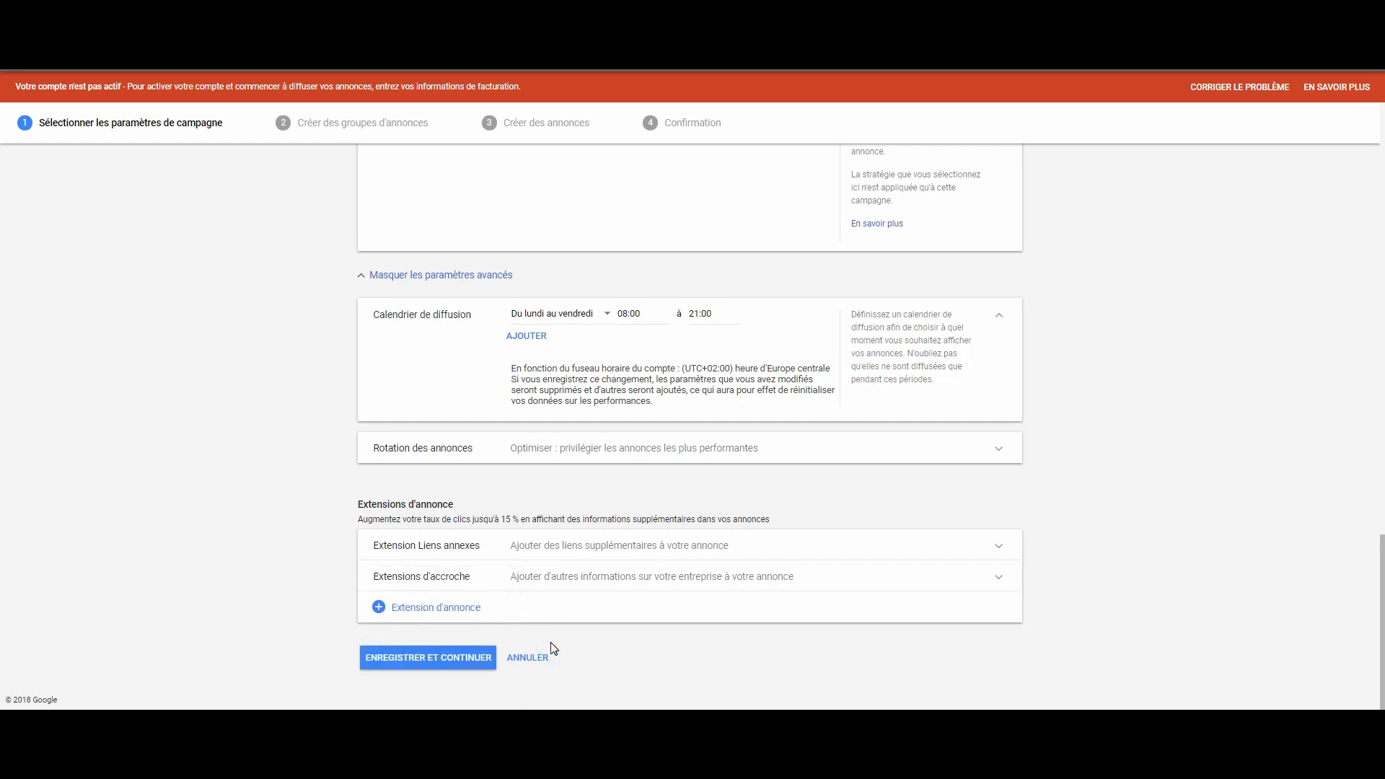
left_click(453, 660)
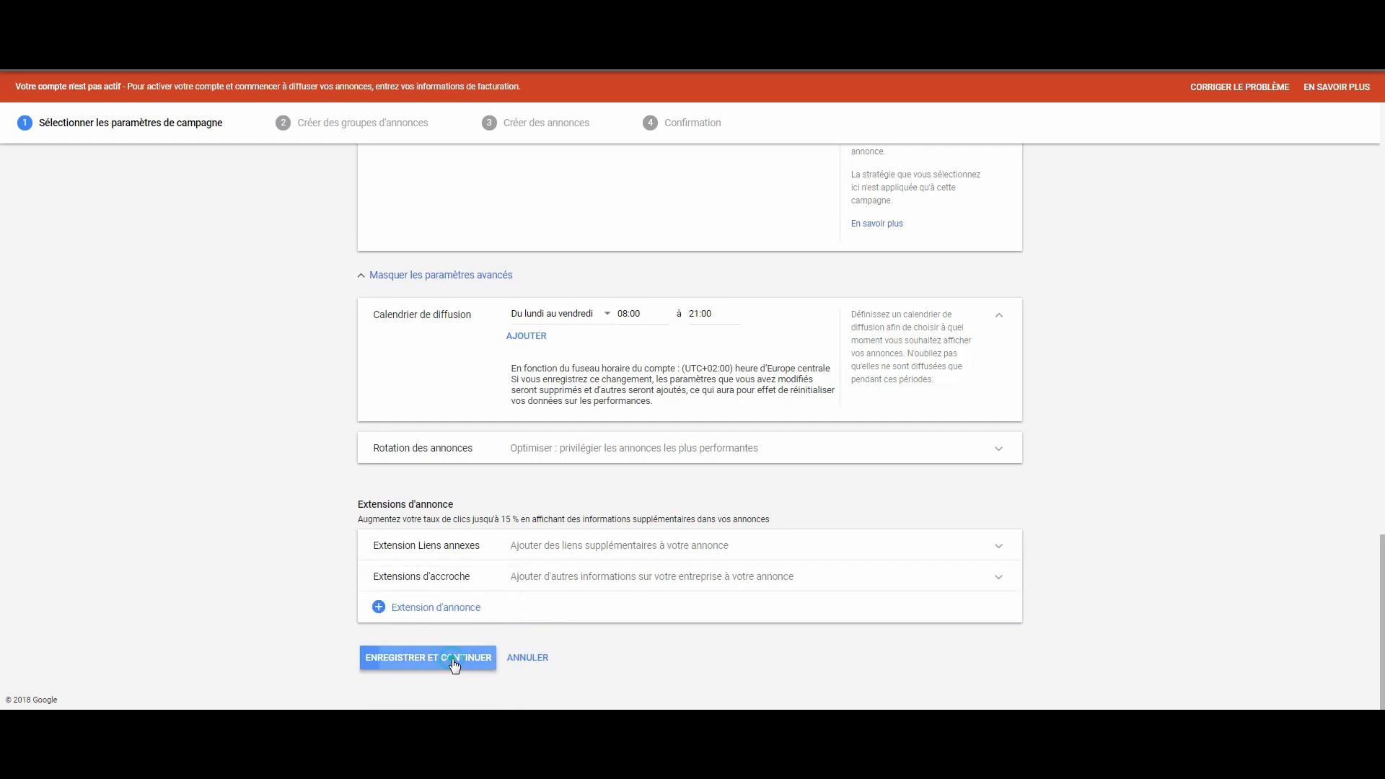